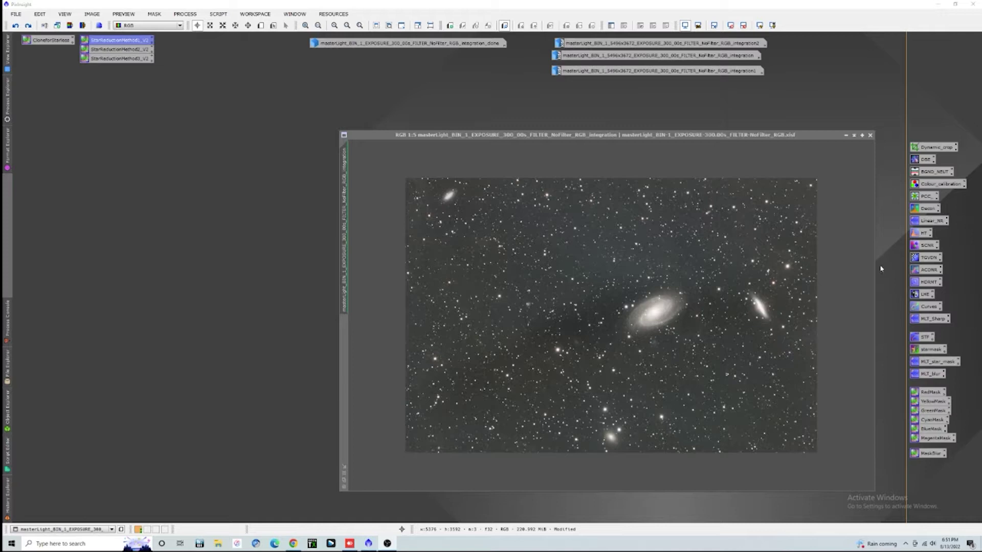
- Raise the M81/M82 image window higher in the workspace, then tidy the process icon selection
left_click_drag(665, 137, 614, 120)
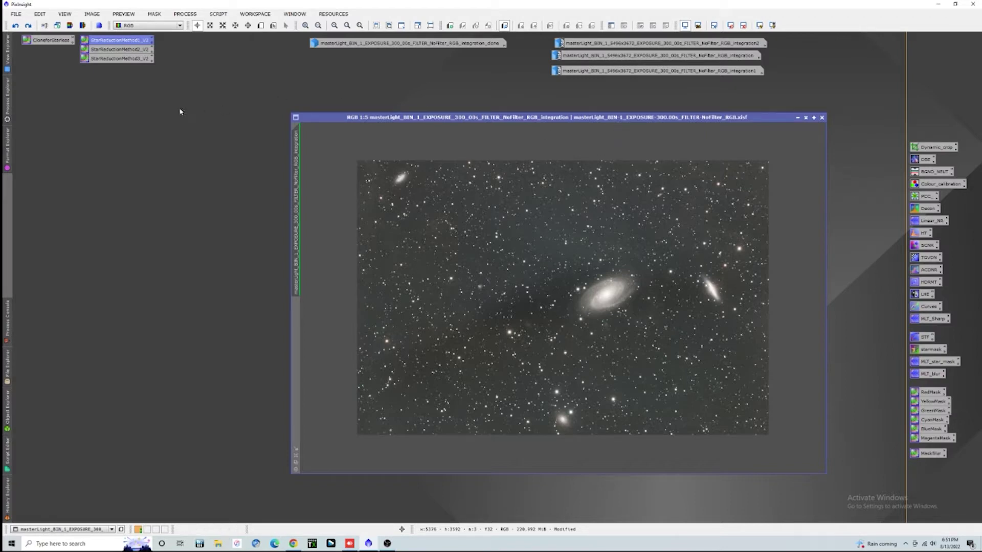
left_click_drag(142, 85, 35, 44)
left_click(107, 103)
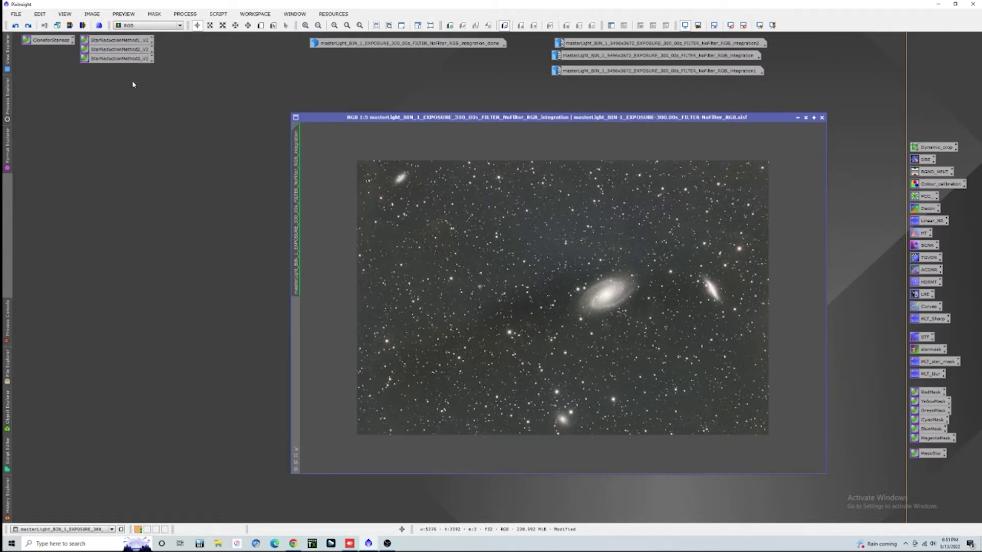
double_click(100, 43)
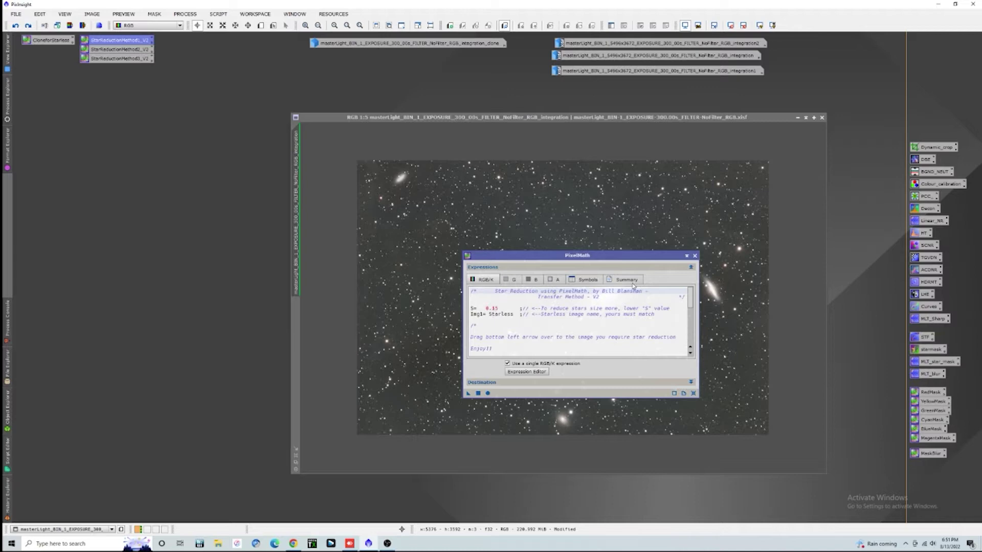
left_click(694, 256)
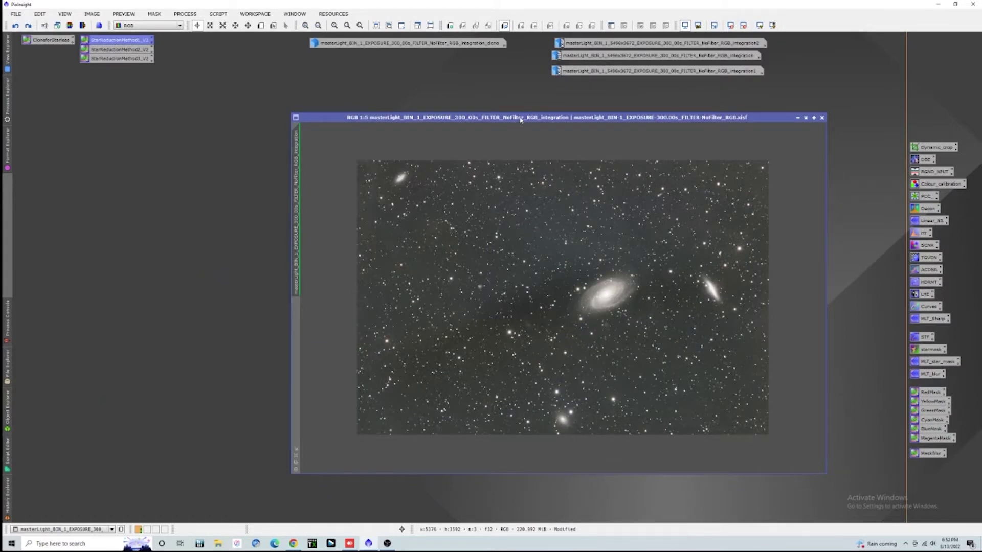
left_click_drag(520, 120, 501, 118)
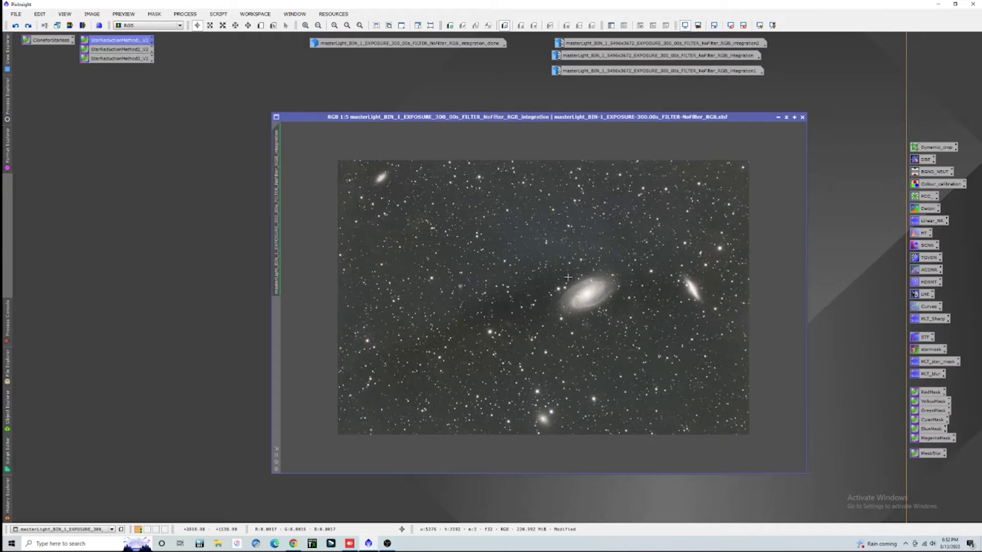
scroll(565, 275, "up", 10)
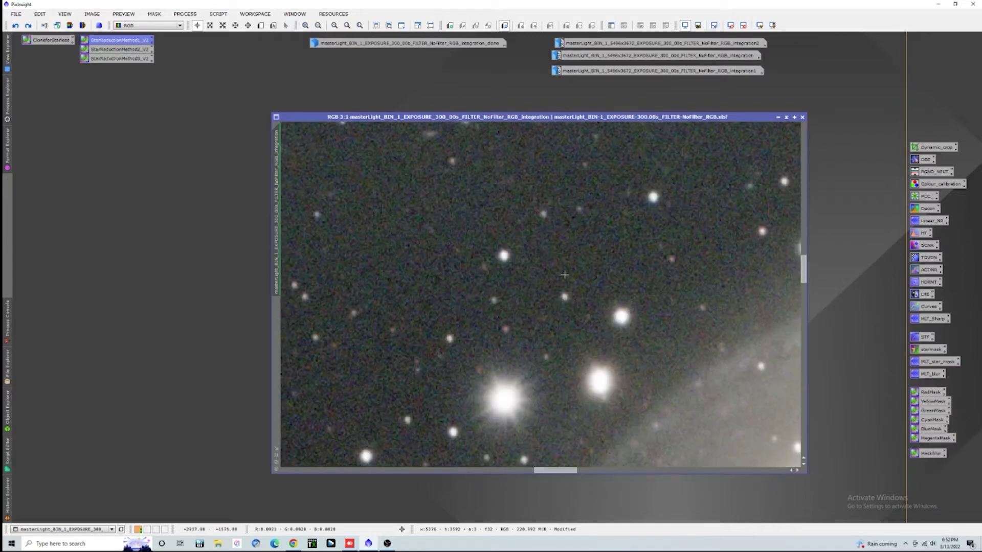
scroll(565, 276, "down", 7)
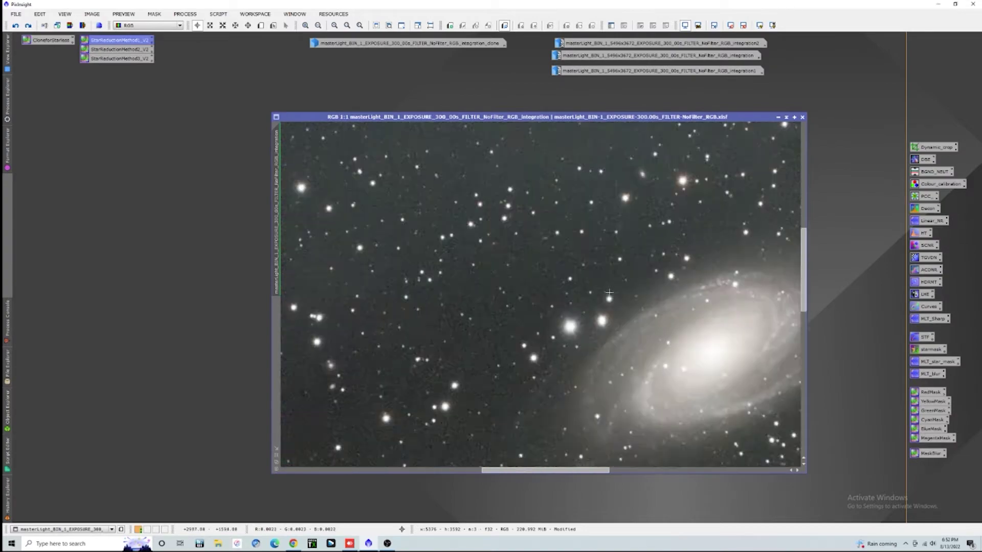
scroll(634, 291, "up", 1)
scroll(635, 291, "down", 1)
scroll(634, 291, "up", 4)
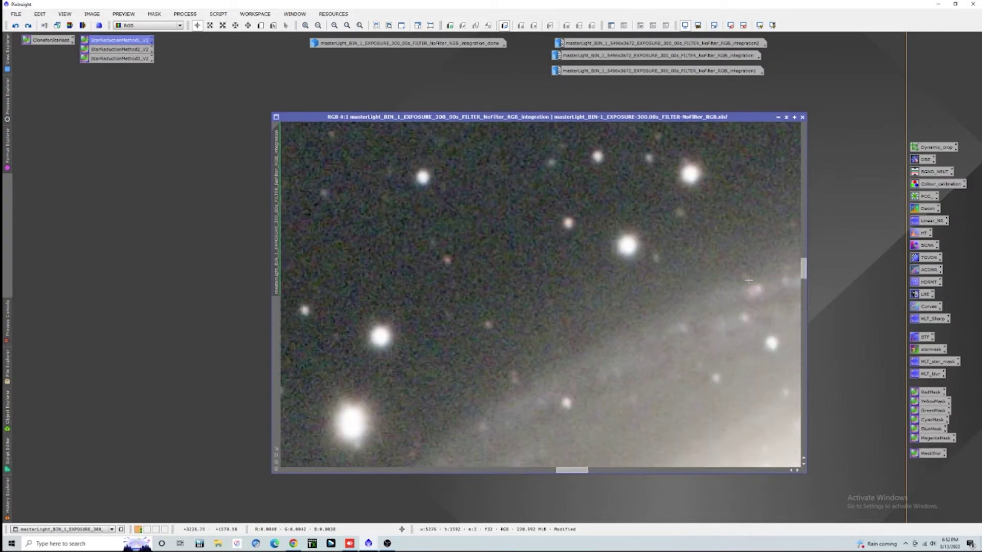
left_click_drag(803, 274, 803, 148)
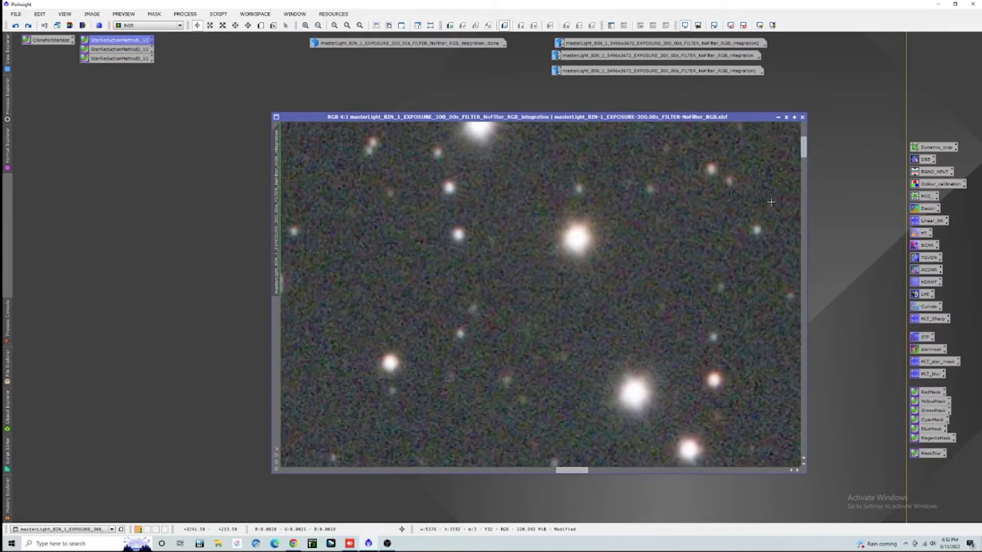
left_click_drag(576, 470, 309, 470)
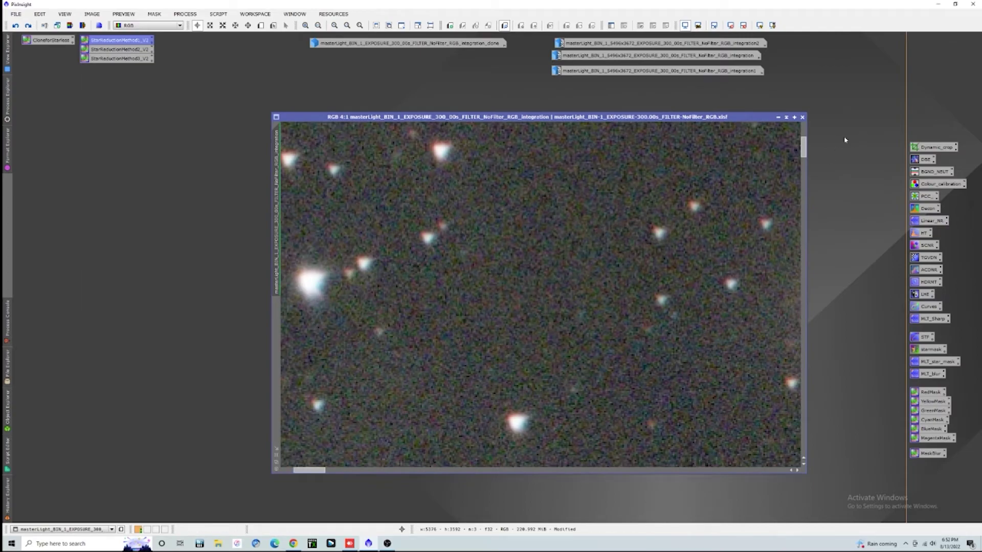
left_click_drag(804, 152, 818, 443)
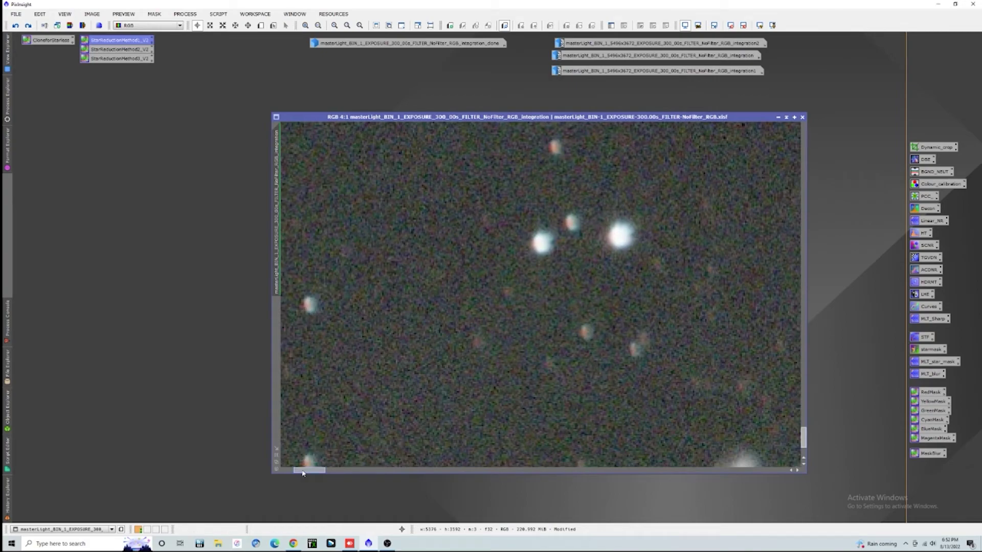
left_click_drag(302, 469, 690, 447)
scroll(691, 445, "down", 3)
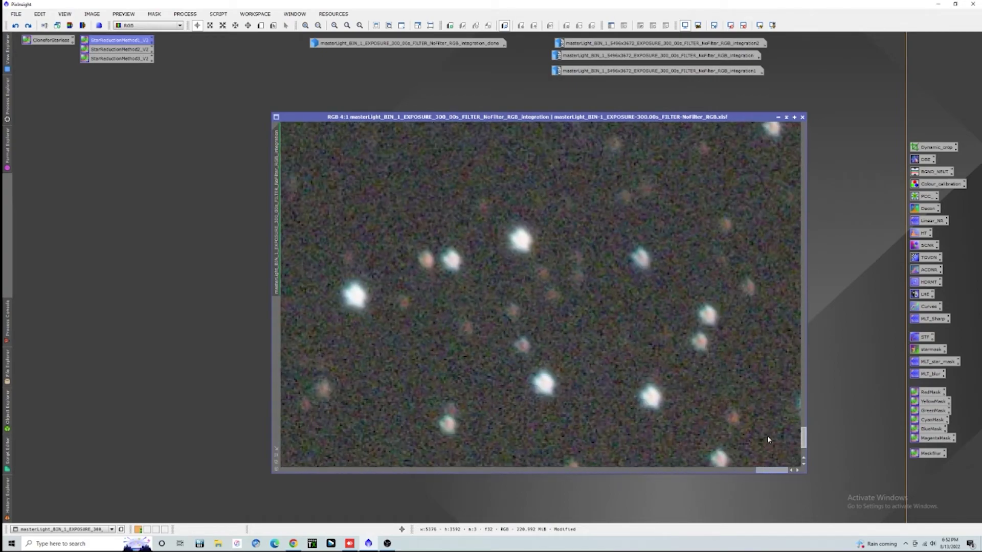
scroll(465, 317, "down", 4)
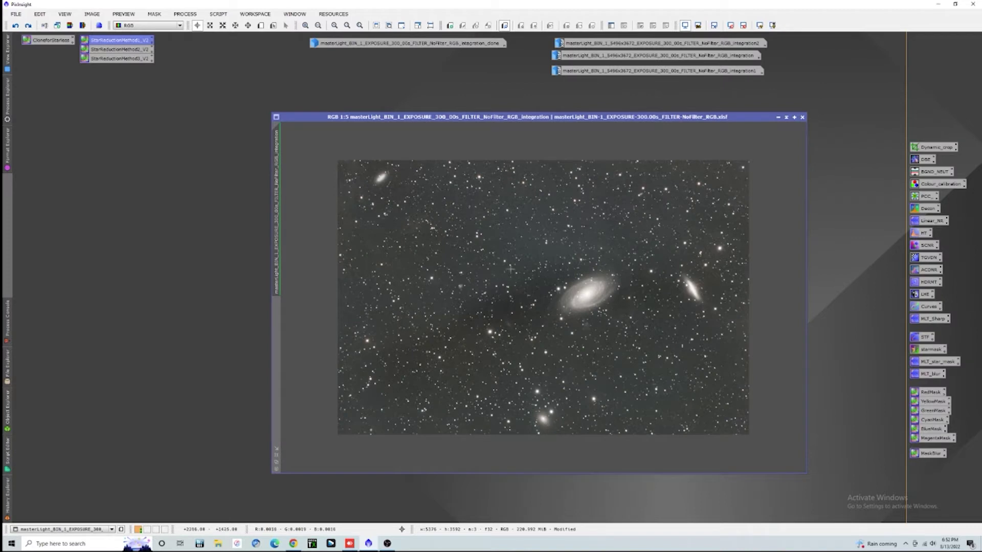
- Create a Starless clone with the ClonedforStarless icon, reposition it, and auto-stretch it with STF
left_click(45, 41)
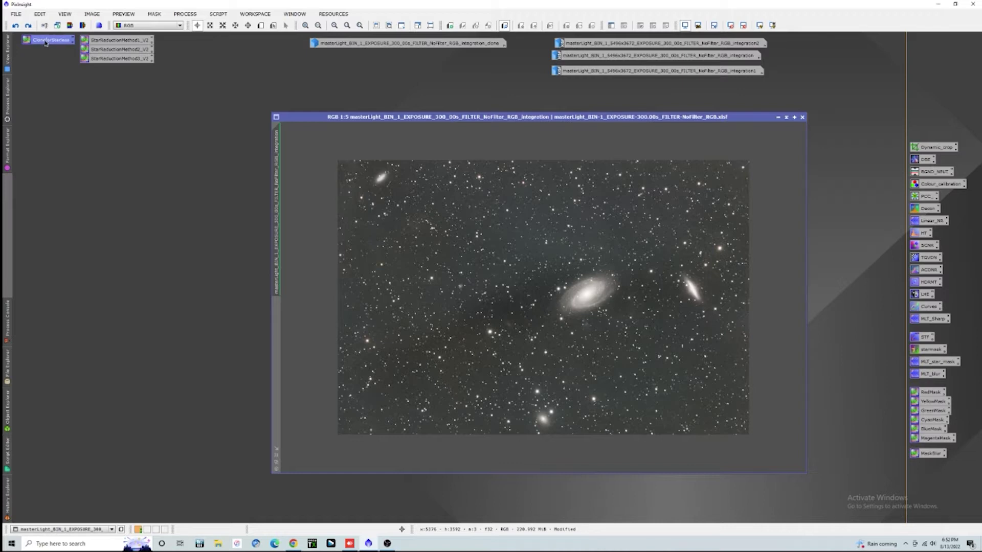
left_click_drag(45, 41, 482, 240)
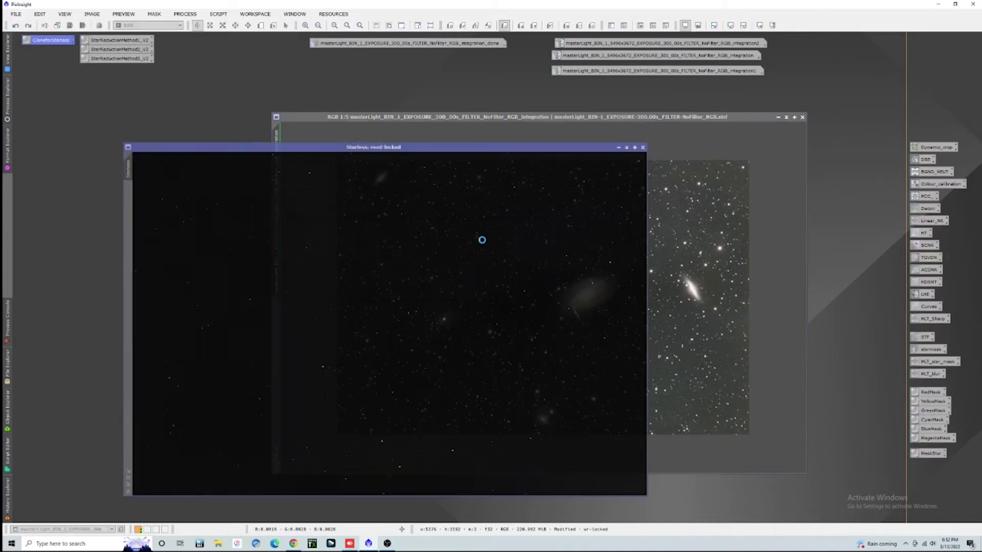
left_click_drag(512, 147, 449, 125)
left_click(761, 26)
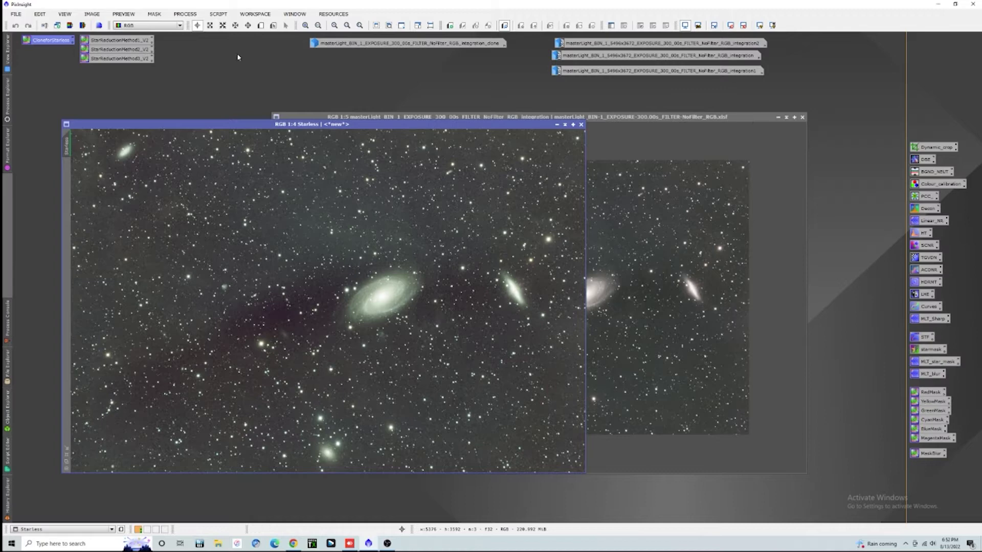
- Launch StarXTerminator from All Processes with the Starless clone as the active image
left_click(185, 13)
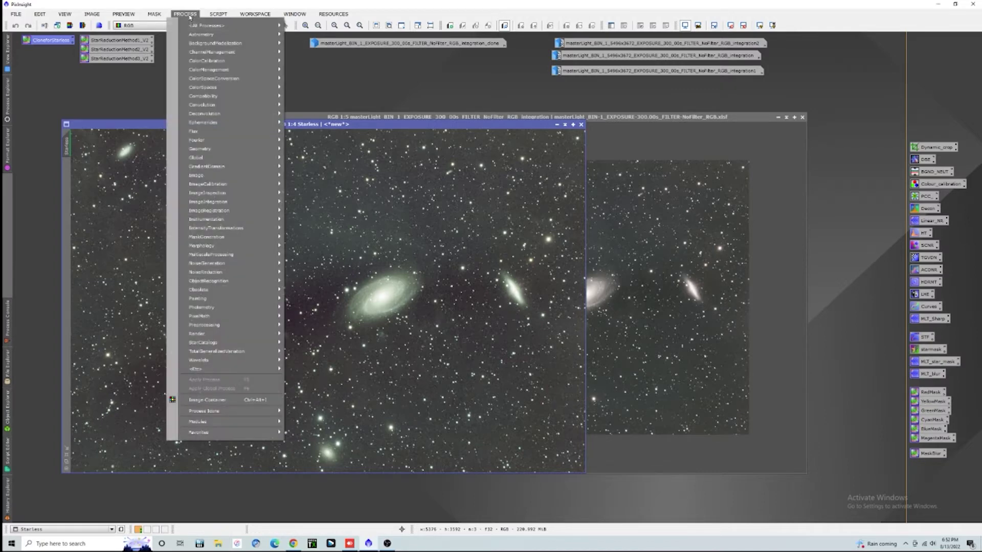
mouse_move(252, 30)
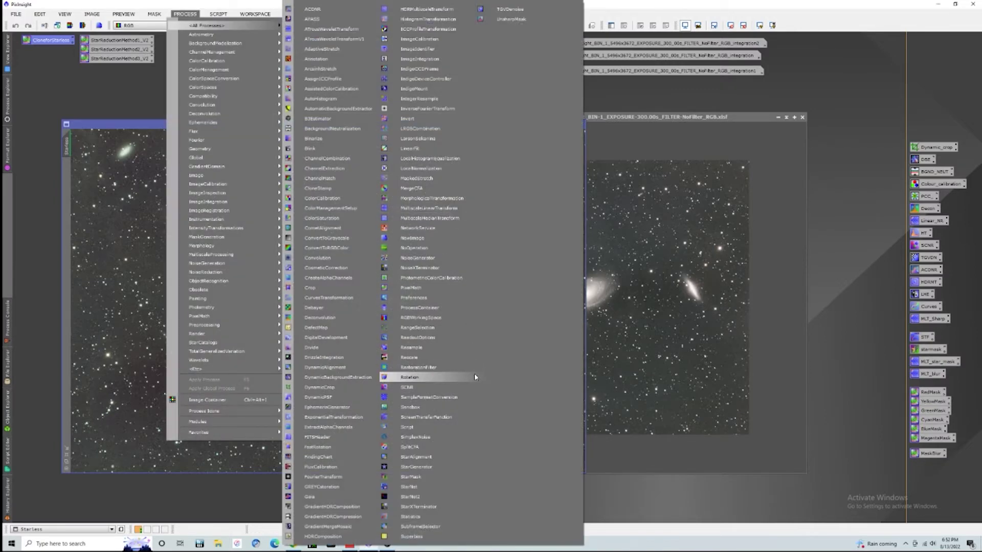
left_click(446, 506)
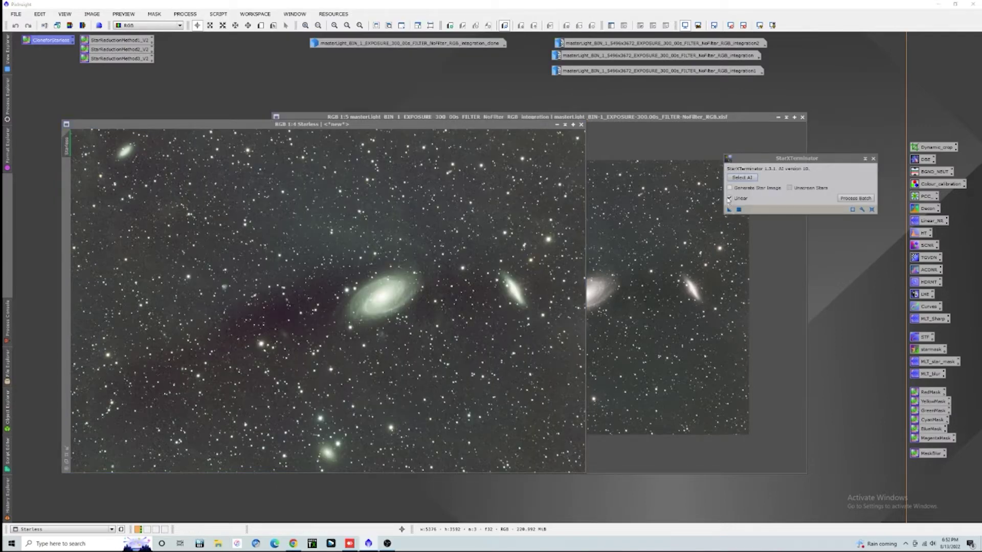
left_click(419, 125)
left_click(221, 15)
mouse_move(192, 14)
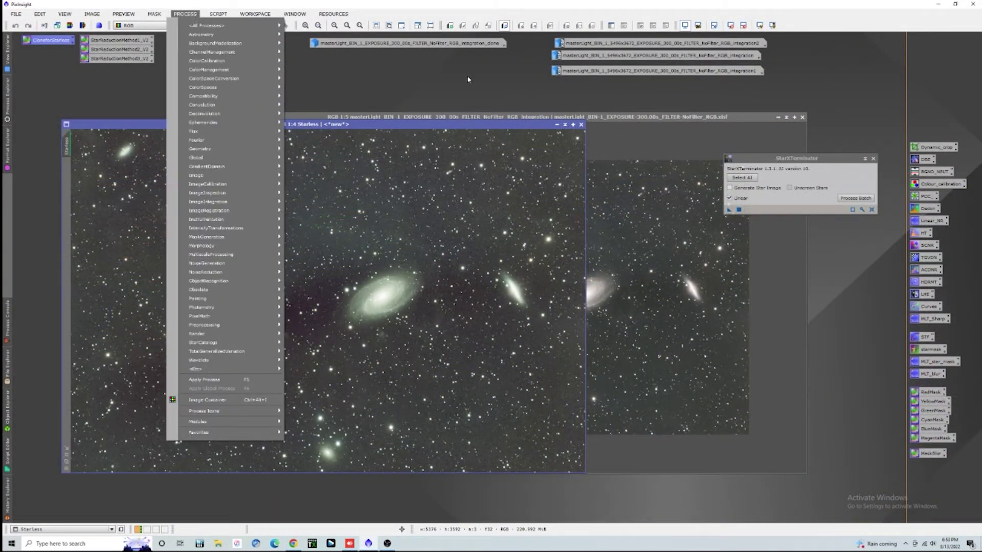
left_click(707, 88)
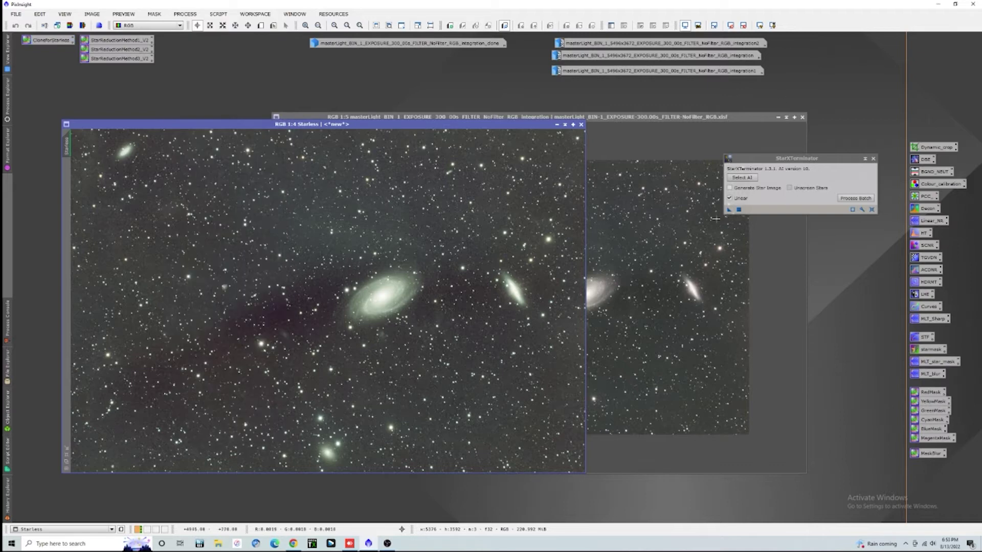
left_click(729, 210)
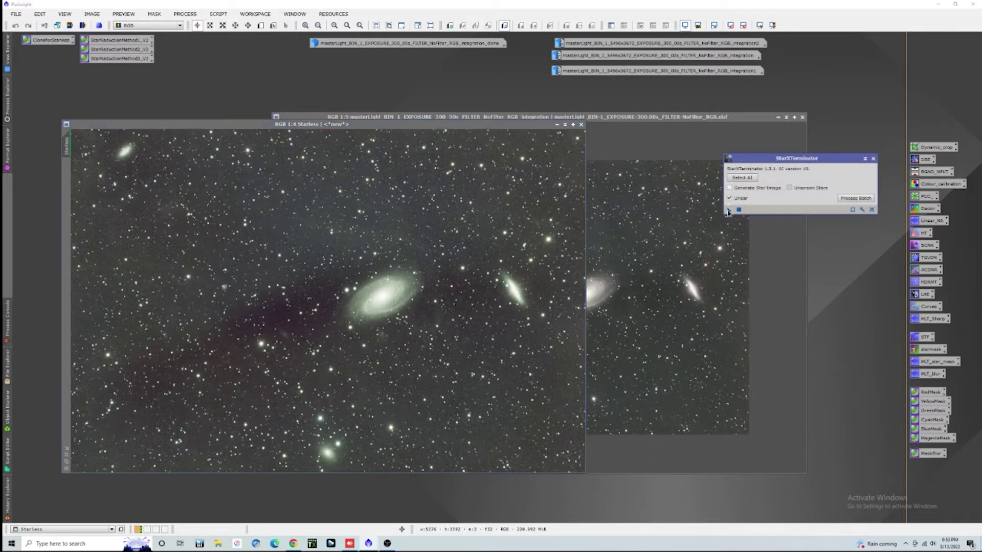
- Run StarXTerminator on the Starless clone, close the tool, and bring the original starry image forward
left_click_drag(728, 212, 345, 242)
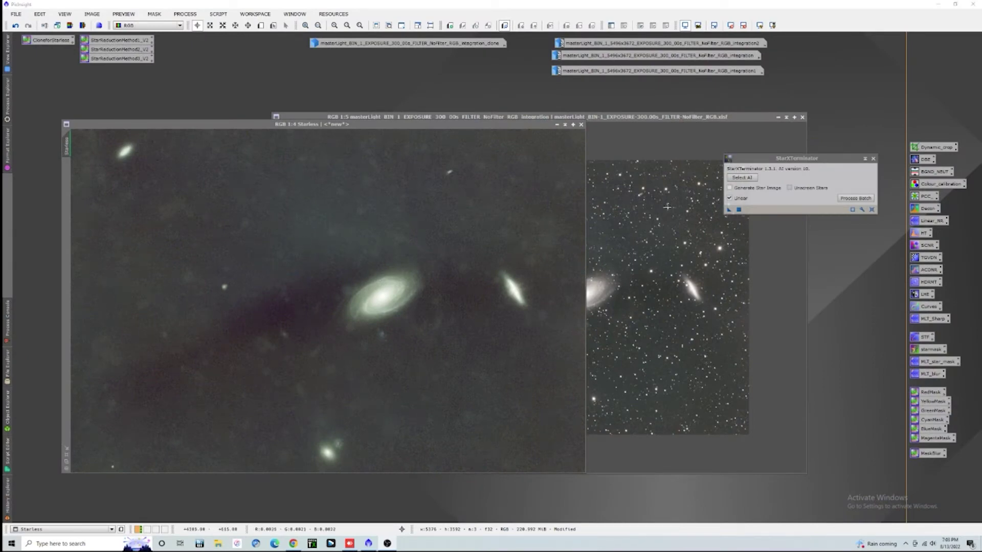
left_click_drag(465, 126, 427, 130)
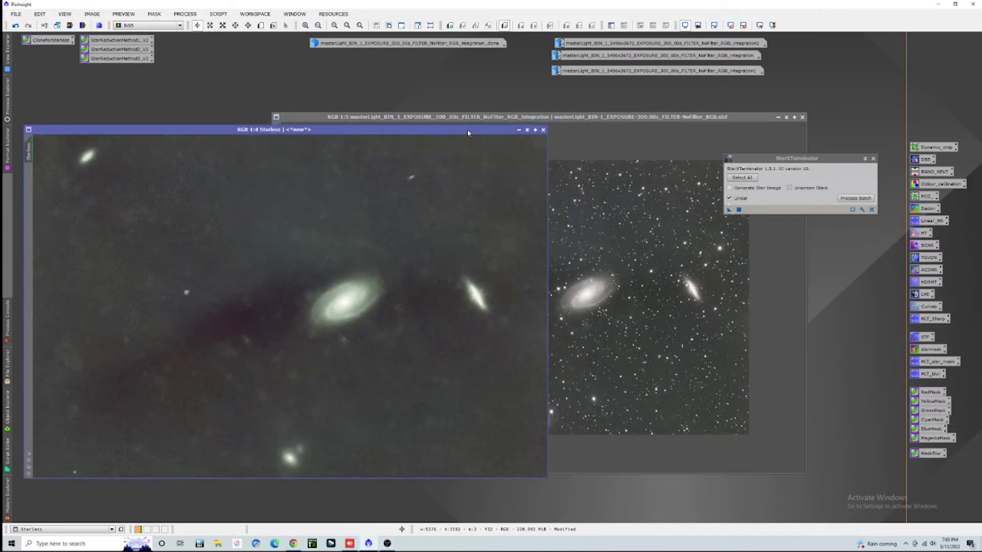
left_click(872, 159)
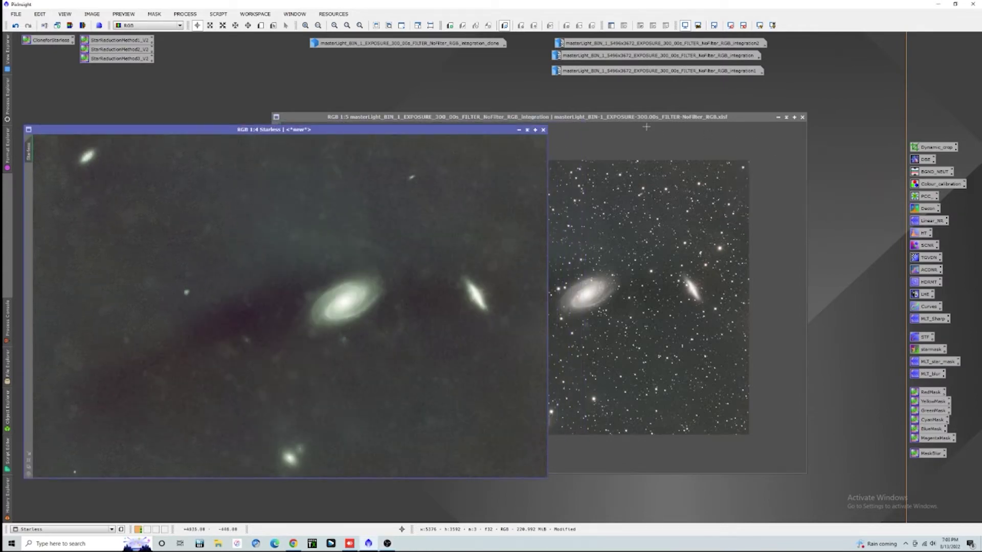
left_click_drag(618, 119, 631, 132)
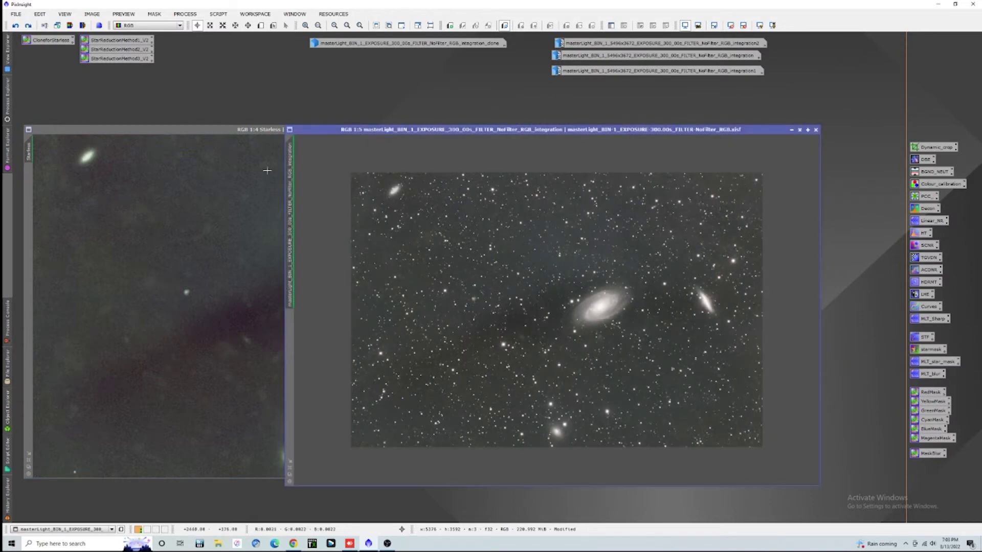
left_click(126, 41)
left_click(128, 50)
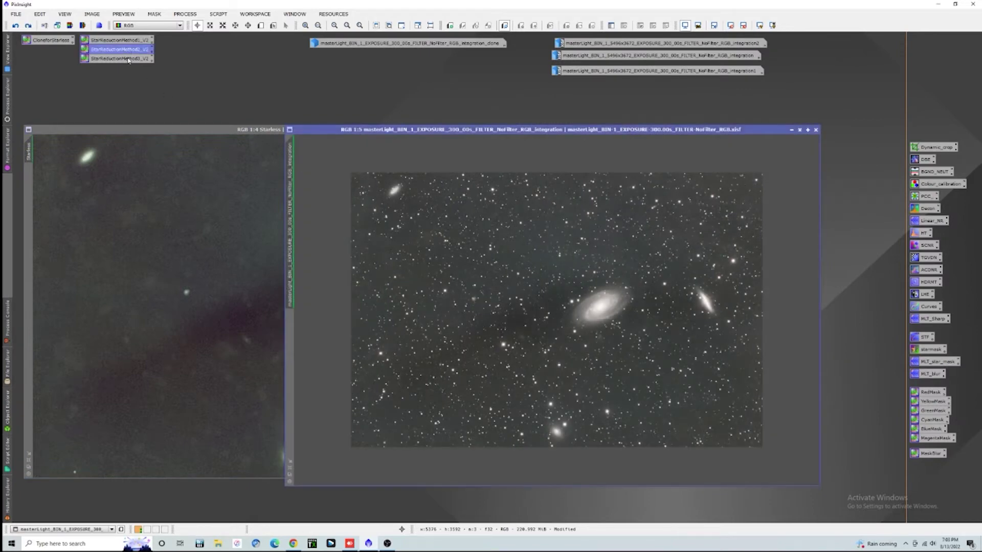
left_click(129, 59)
left_click(122, 41)
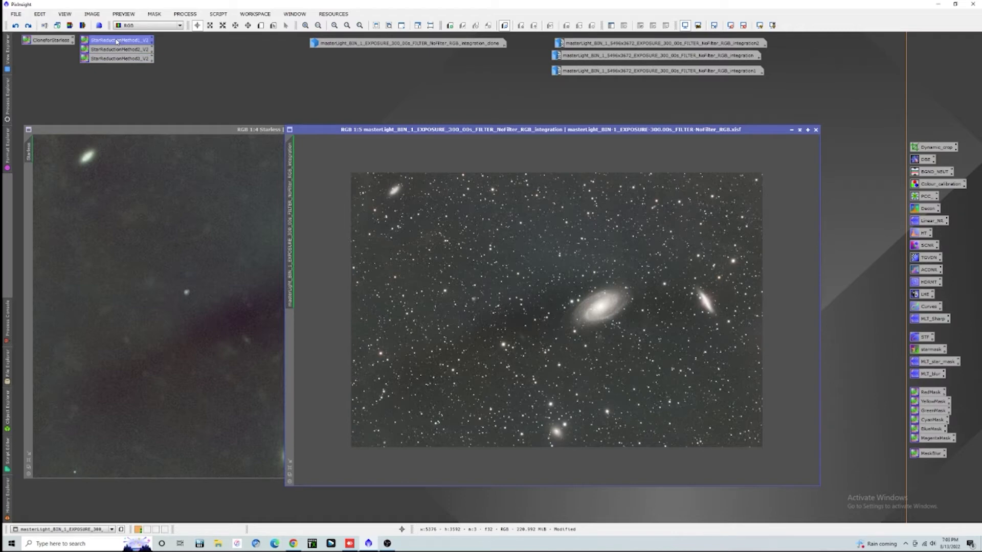
left_click_drag(117, 41, 525, 281)
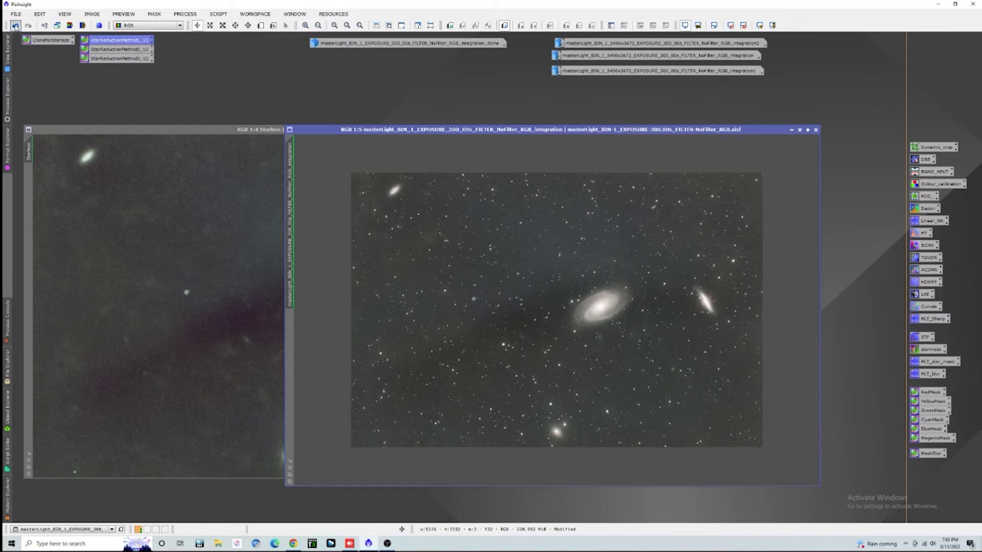
scroll(562, 278, "down", 3)
scroll(562, 277, "up", 10)
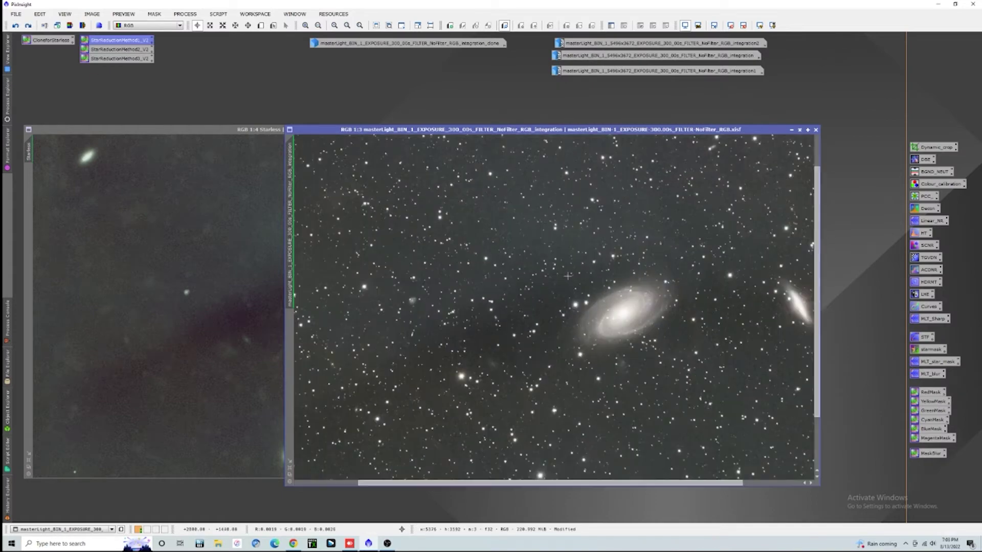
scroll(749, 302, "up", 3)
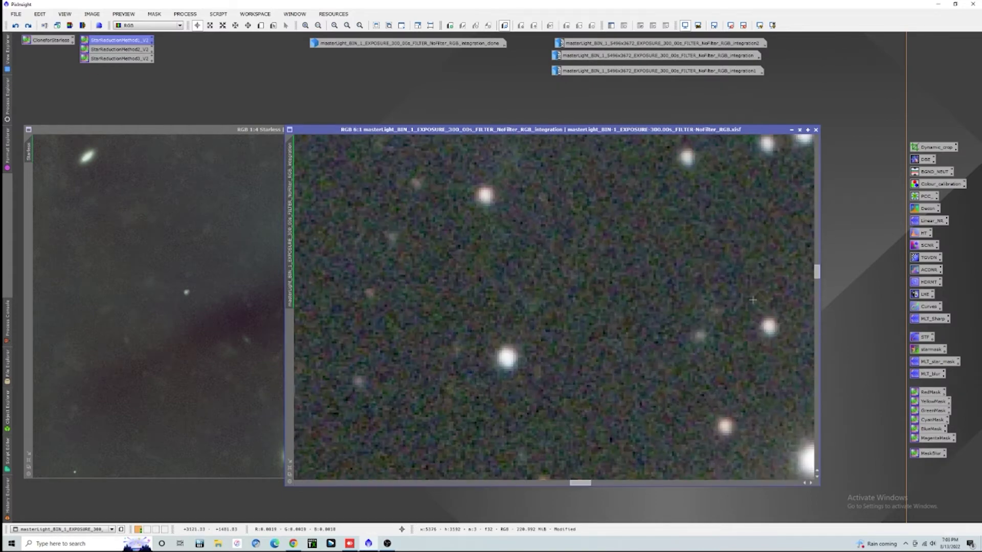
left_click_drag(817, 271, 807, 183)
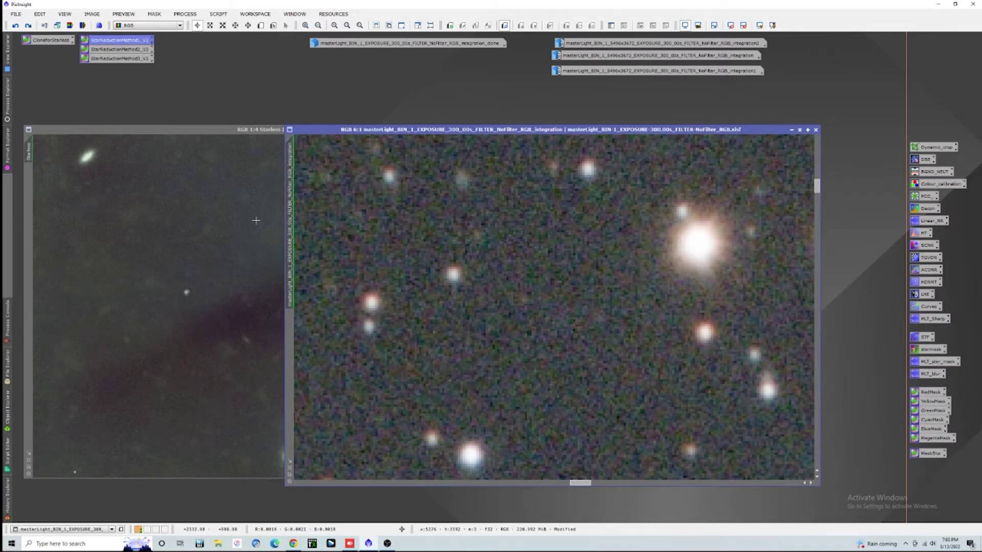
left_click(28, 27)
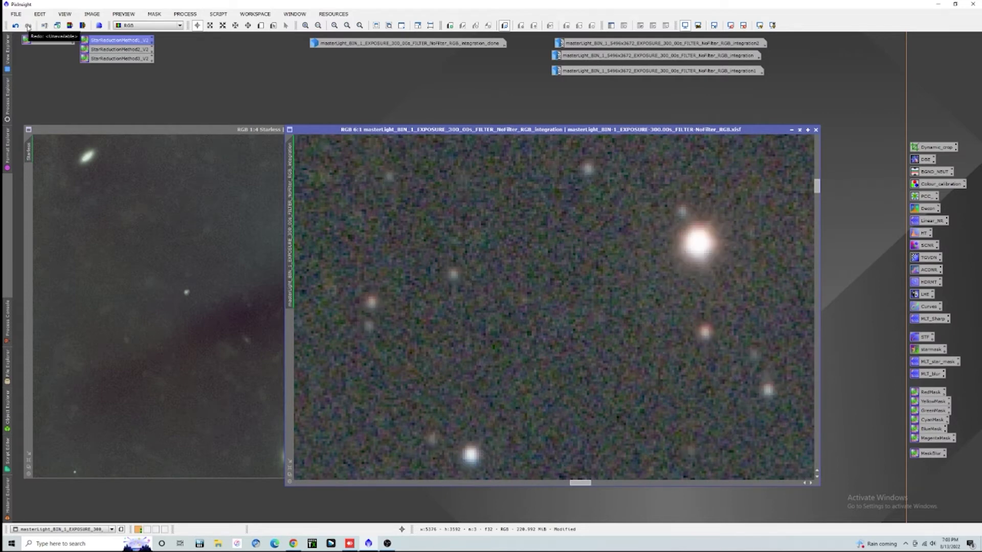
left_click(15, 26)
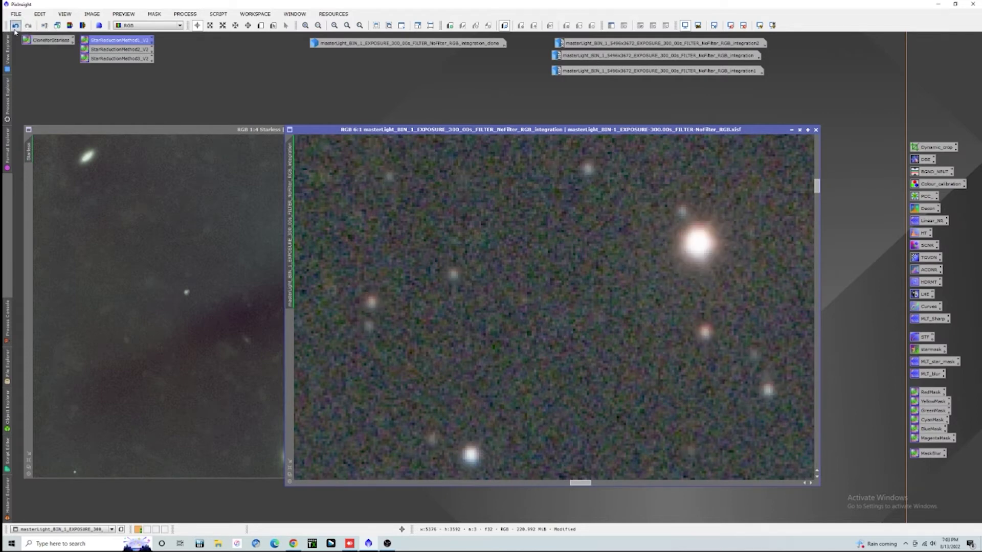
left_click(28, 27)
left_click_drag(115, 41, 583, 215)
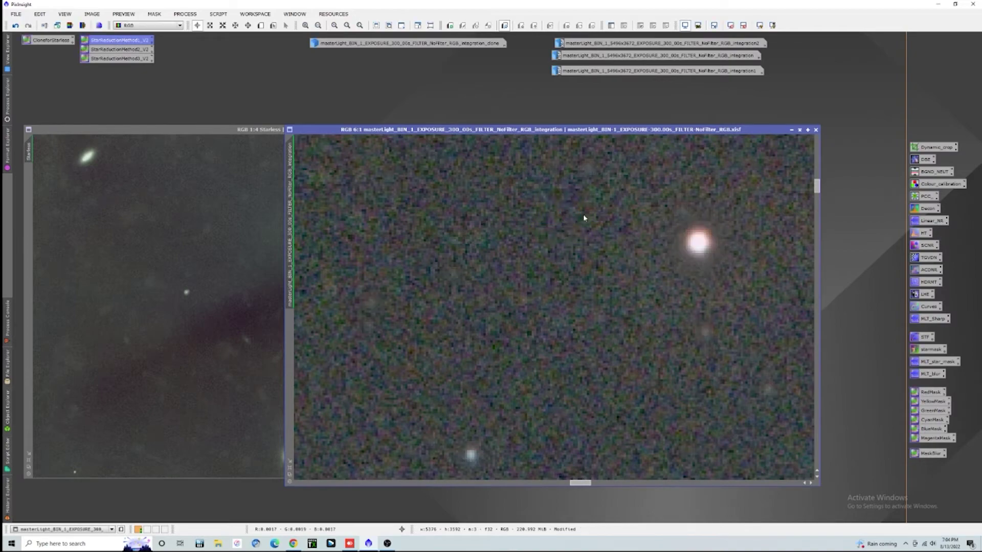
scroll(583, 214, "down", 9)
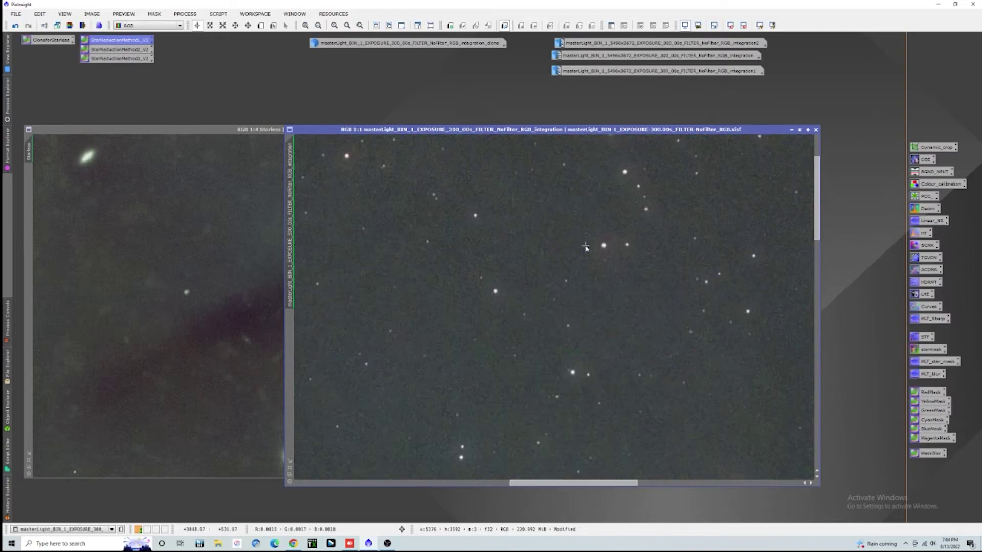
key("ctrl+z")
key("ctrl+y")
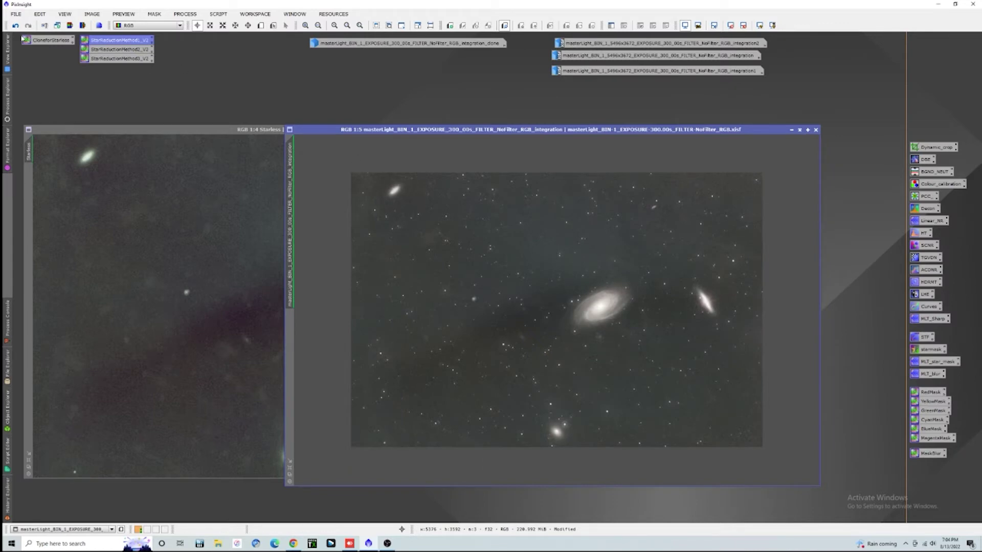
left_click(14, 27)
left_click(15, 26)
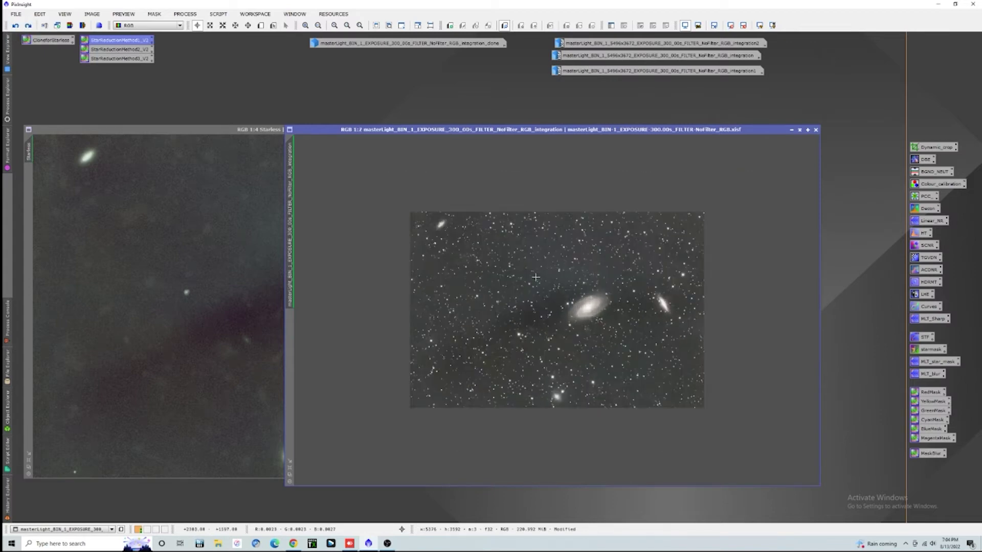
scroll(798, 305, "up", 7)
left_click_drag(817, 280, 817, 169)
left_click_drag(580, 483, 374, 484)
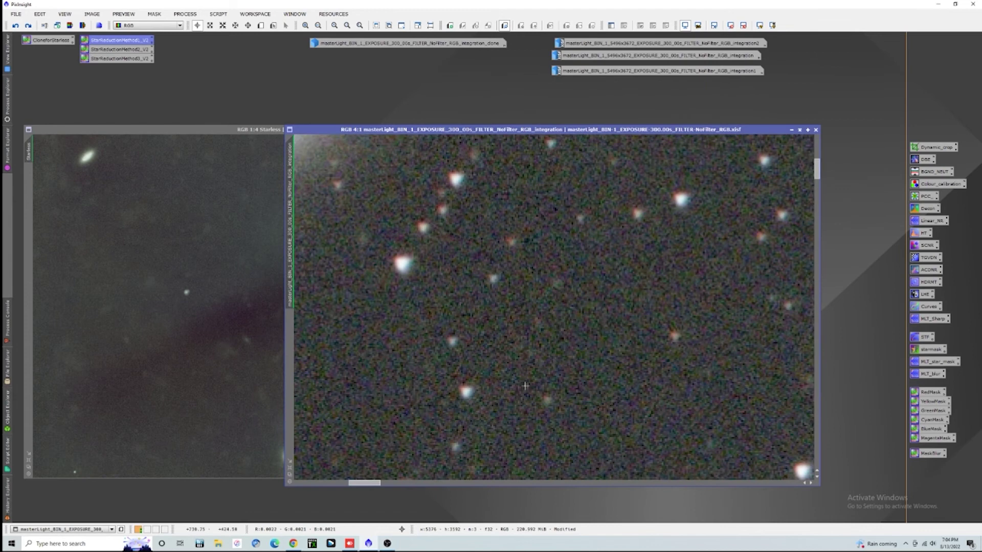
left_click_drag(816, 169, 817, 168)
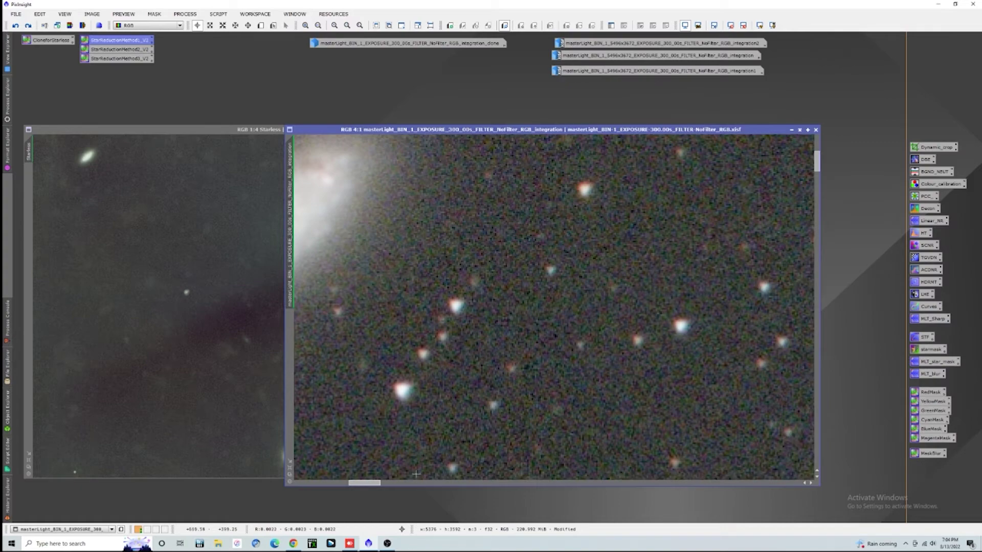
left_click_drag(364, 483, 310, 483)
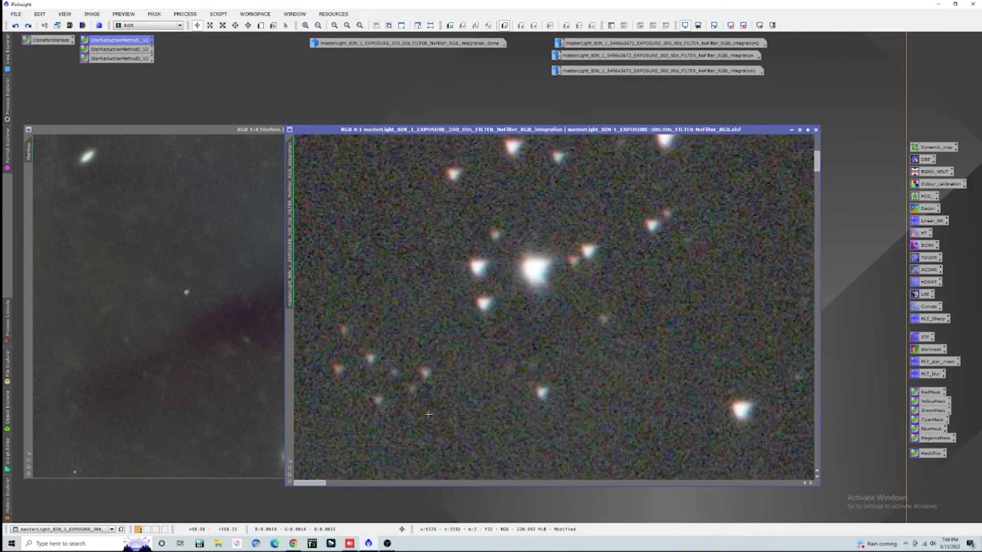
left_click(29, 25)
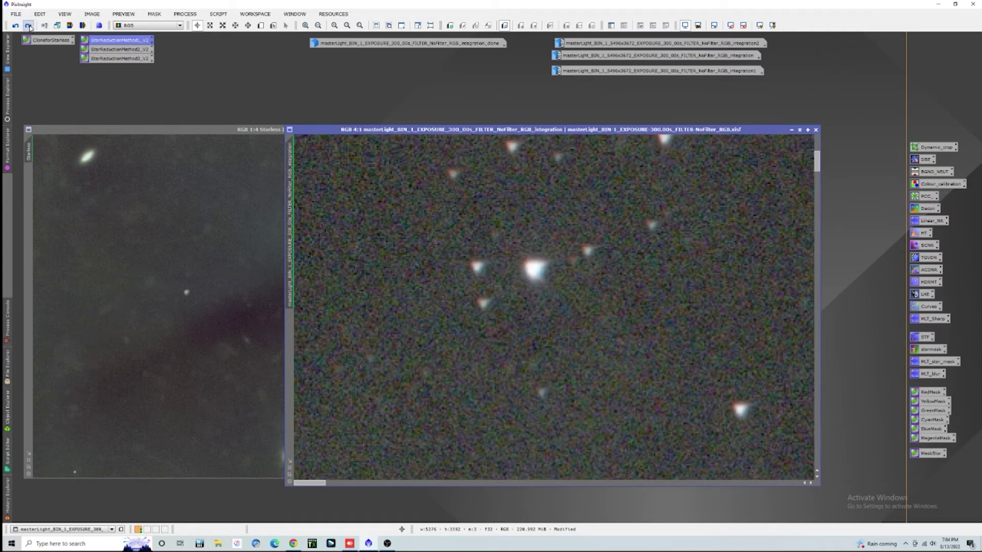
left_click(29, 26)
left_click(15, 25)
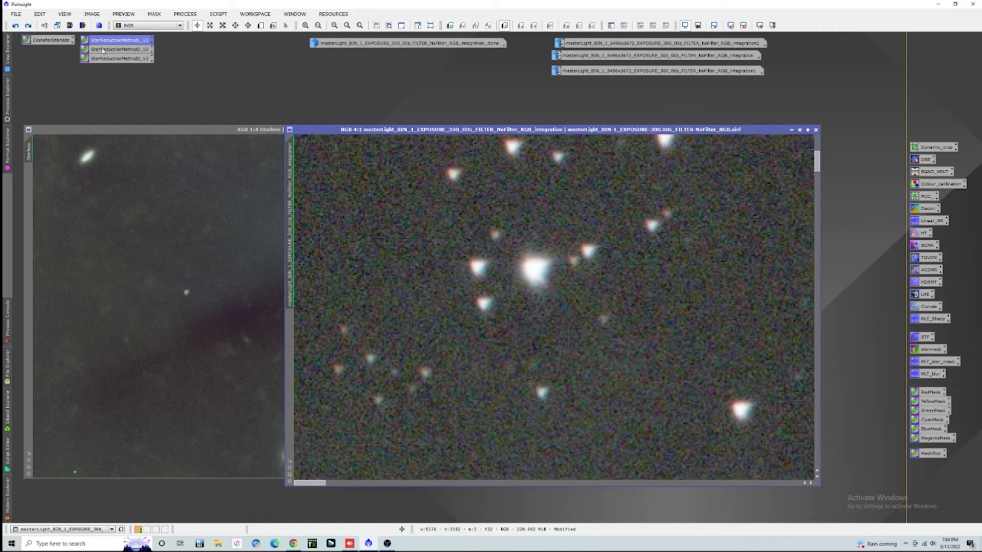
- Inspect and apply StarReductionMethod2_V2 (S = 0.15) to the M81/M82 image, then undo it
double_click(102, 50)
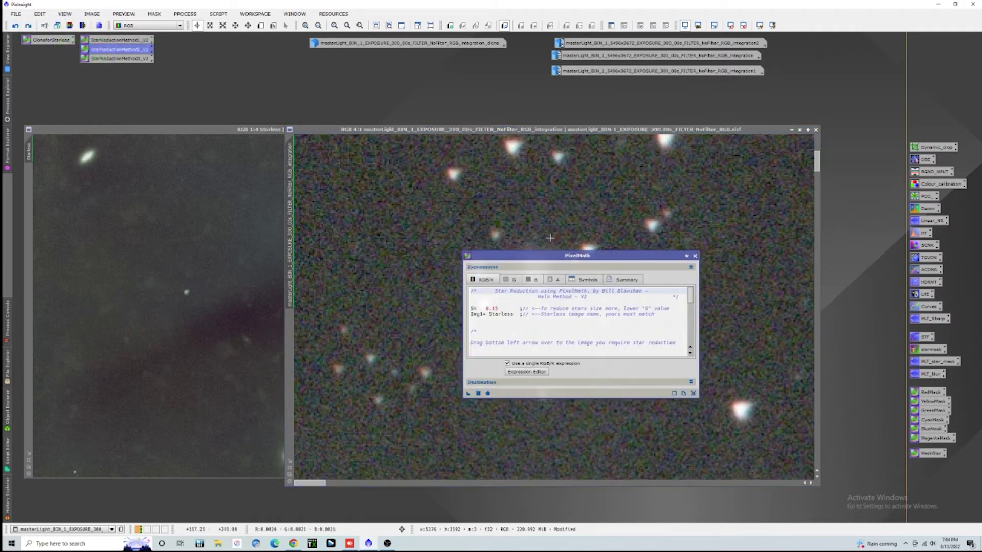
left_click(695, 256)
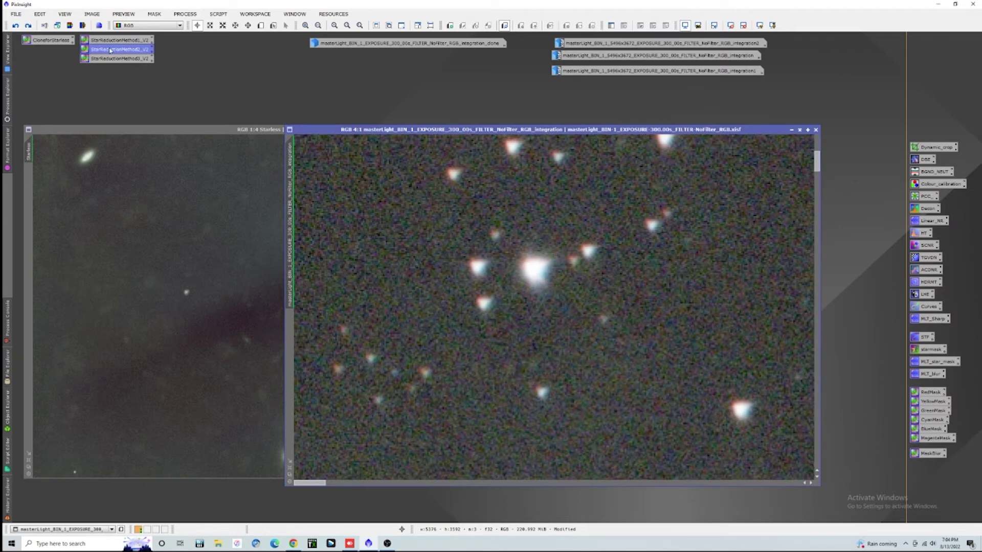
left_click_drag(117, 49, 511, 241)
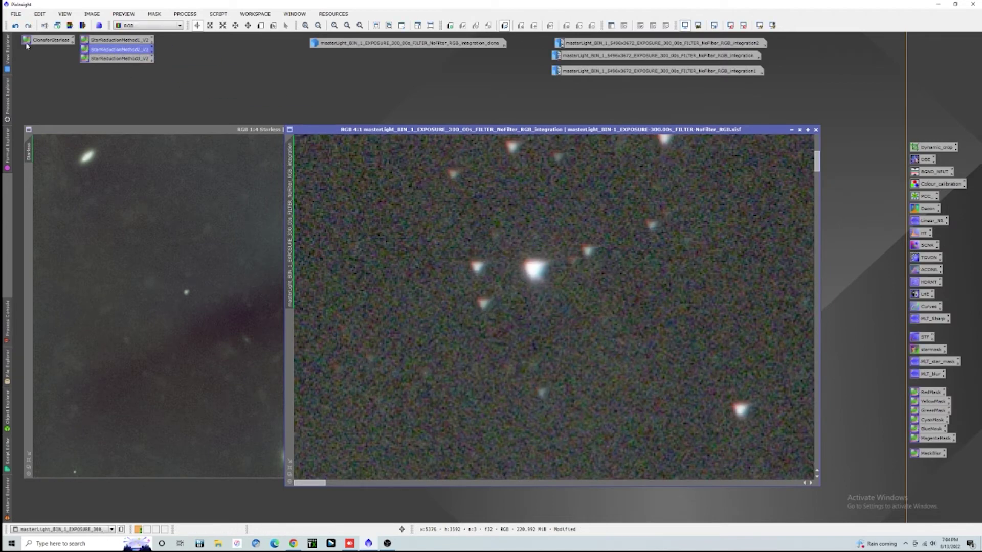
left_click(19, 26)
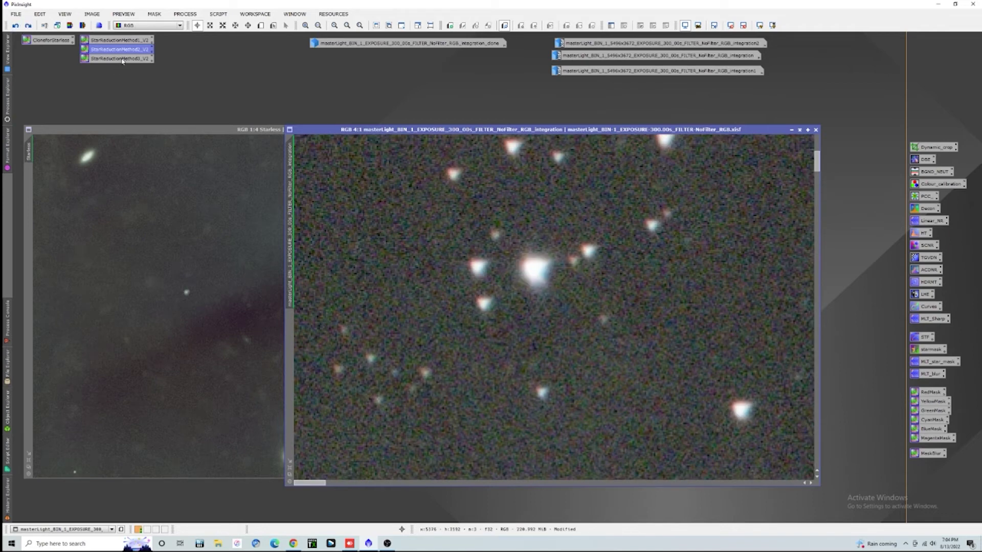
- Apply StarReductionMethod3 to the integration image and zoom in to inspect the stars
left_click_drag(122, 61, 537, 236)
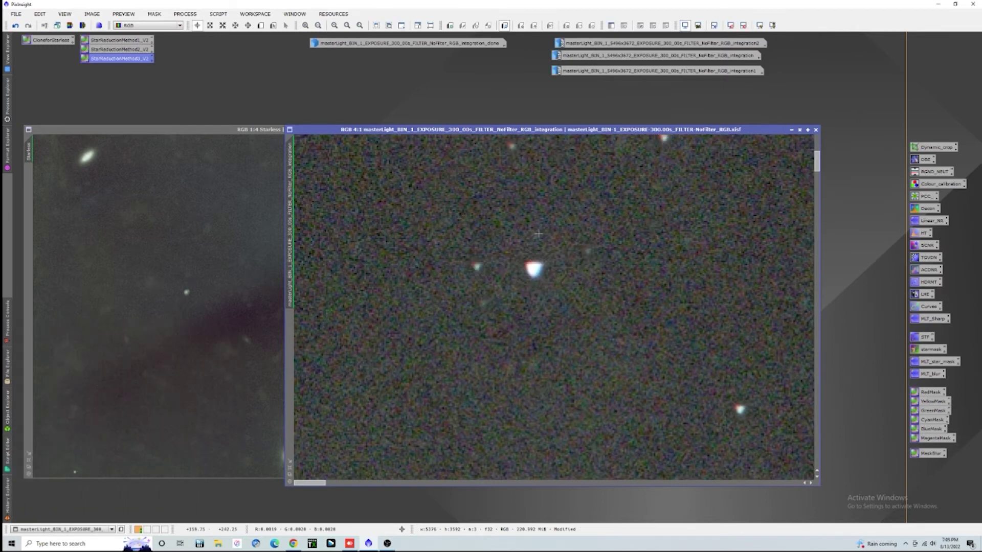
scroll(588, 306, "down", 6)
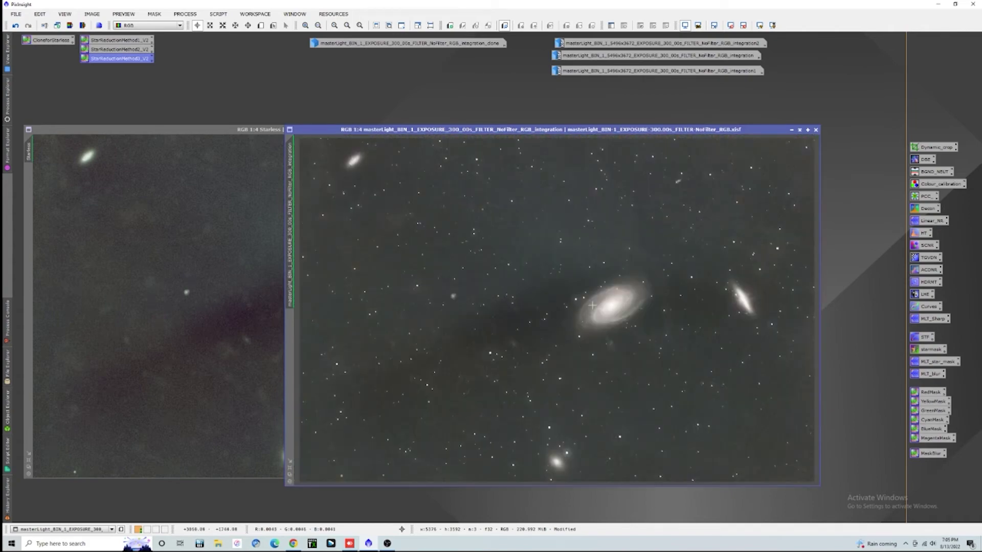
scroll(567, 291, "up", 4)
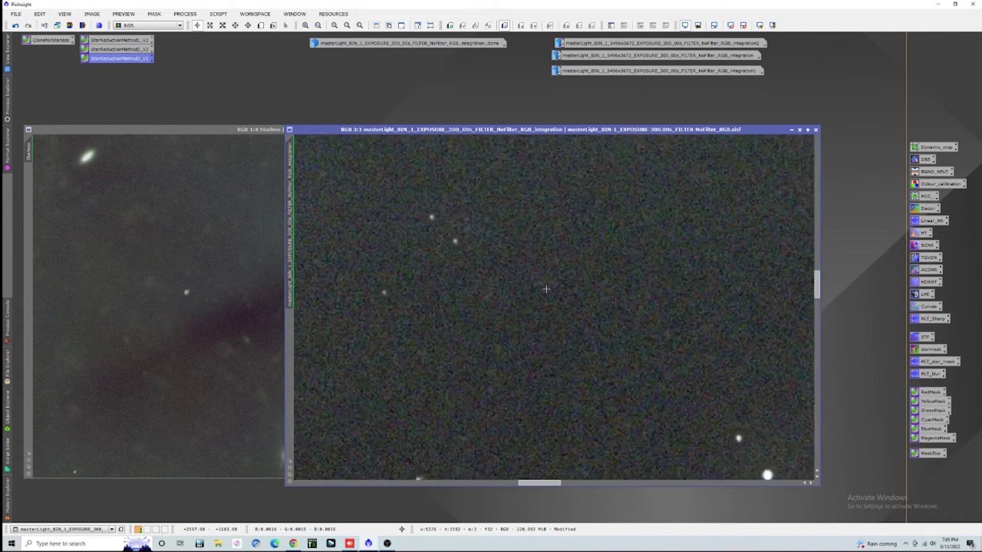
scroll(549, 292, "up", 1)
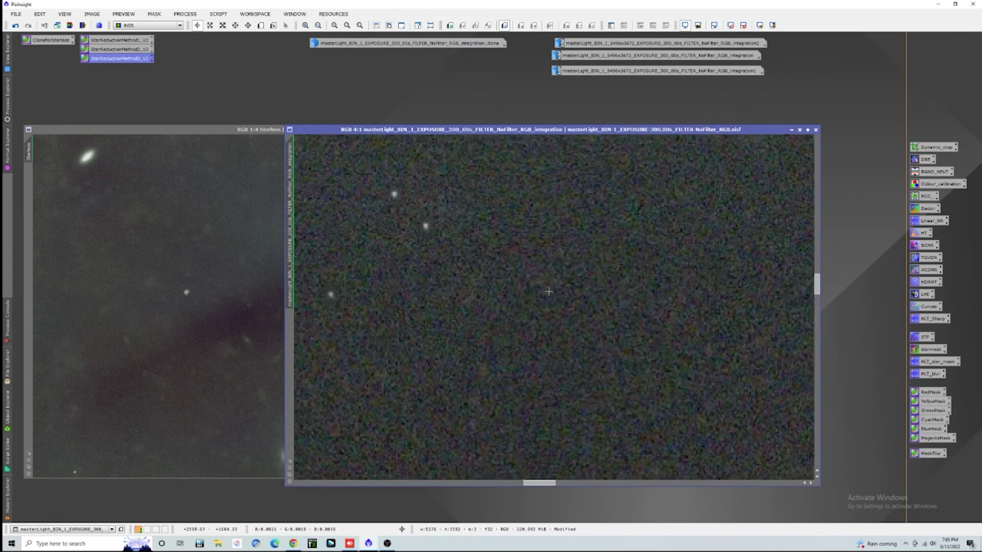
scroll(549, 292, "up", 3)
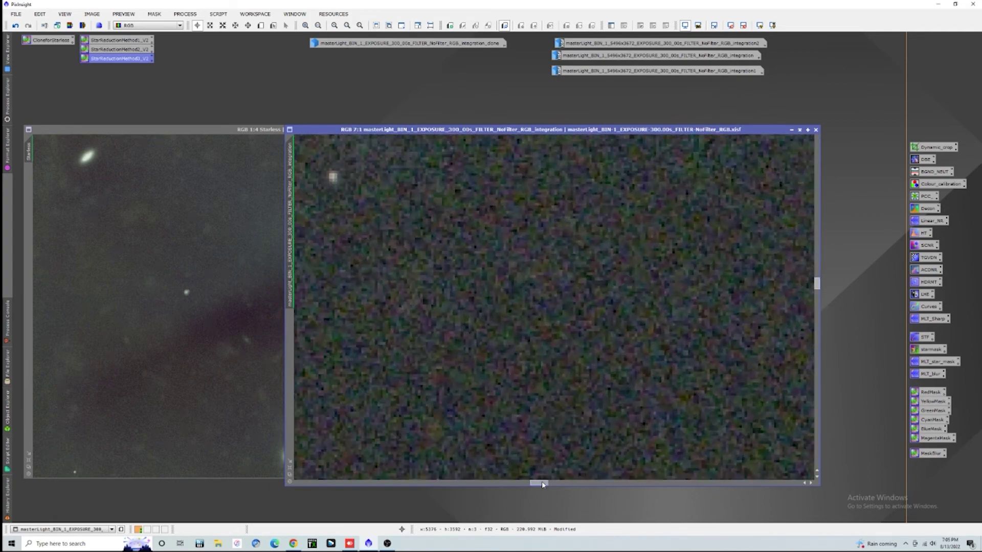
left_click_drag(538, 483, 573, 483)
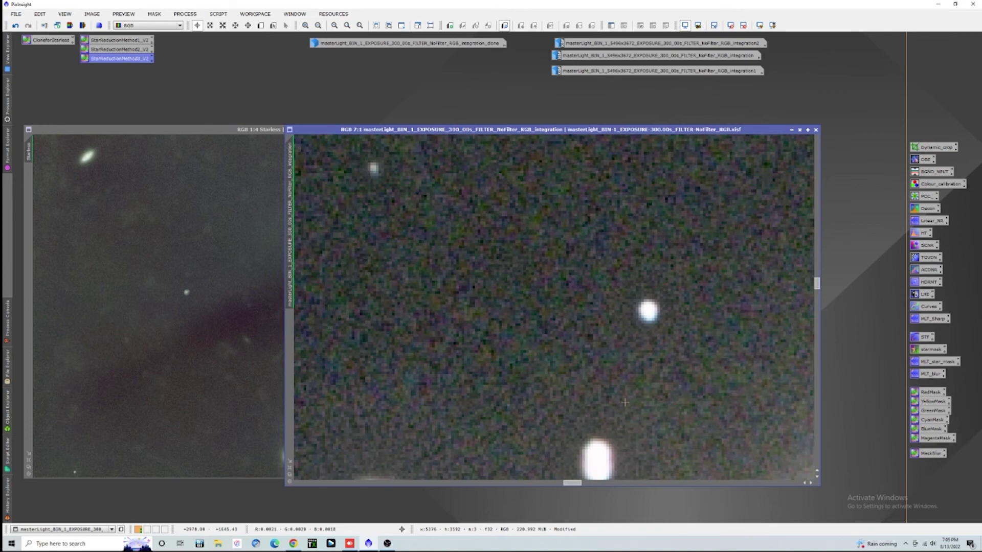
left_click_drag(817, 284, 817, 289)
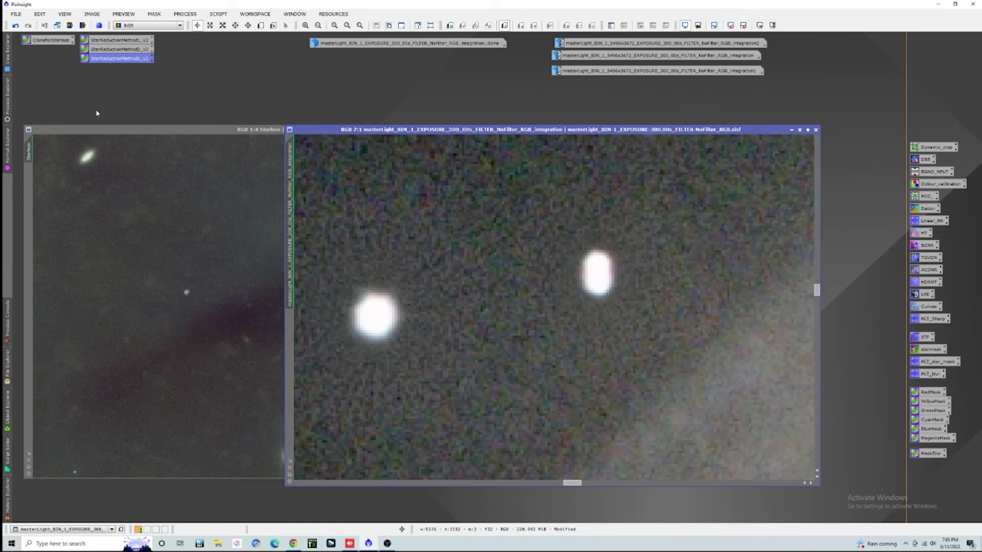
- Compare reduced stars against the originals with Undo and Redo, then zoom back out
left_click(15, 27)
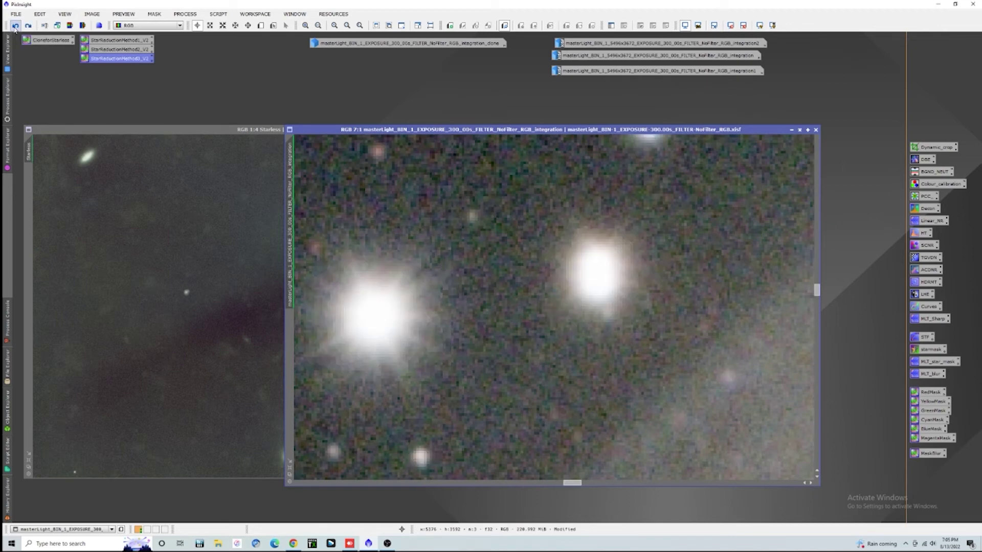
left_click(28, 25)
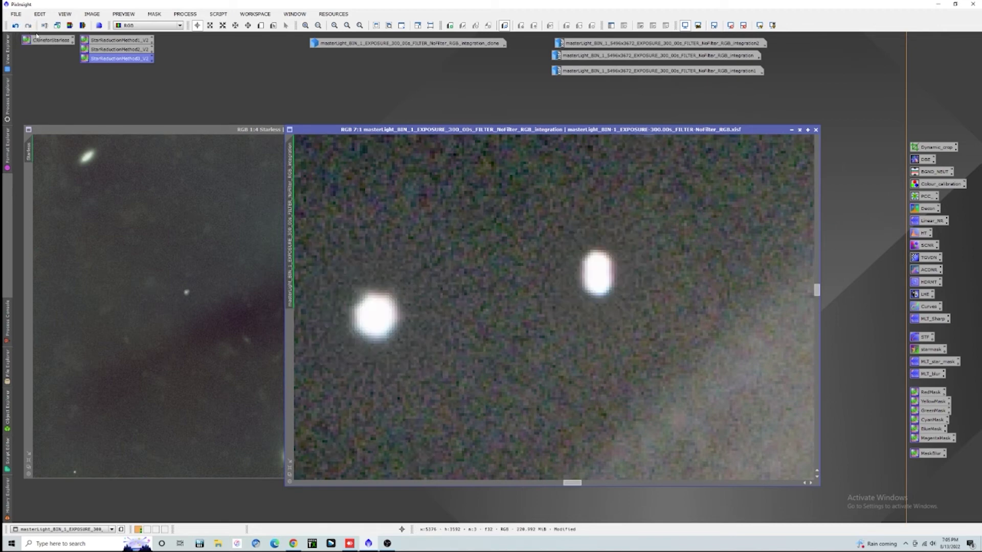
scroll(568, 265, "down", 9)
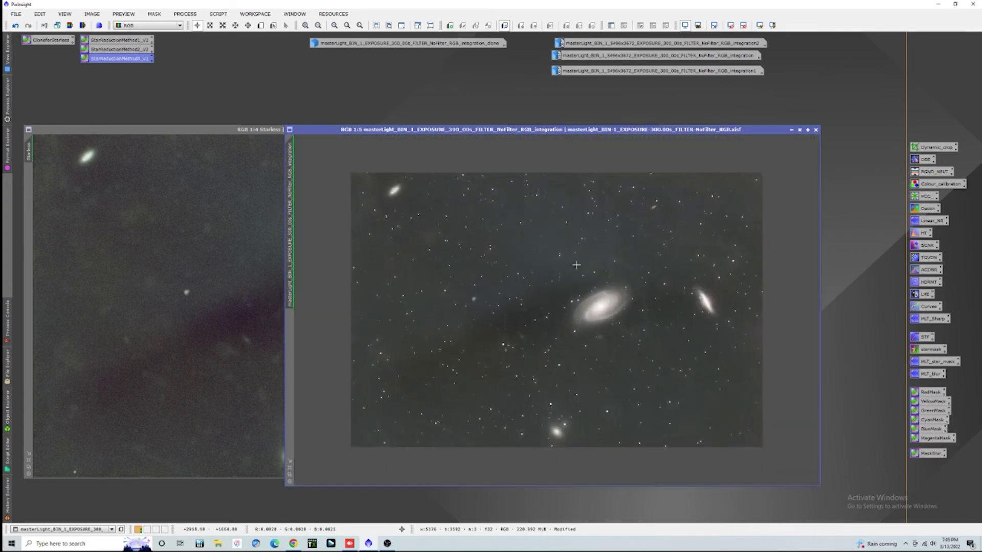
- Undo the Method3 result and apply StarReductionMethod1_V2 to the integration image
scroll(578, 264, "down", 1)
left_click(16, 25)
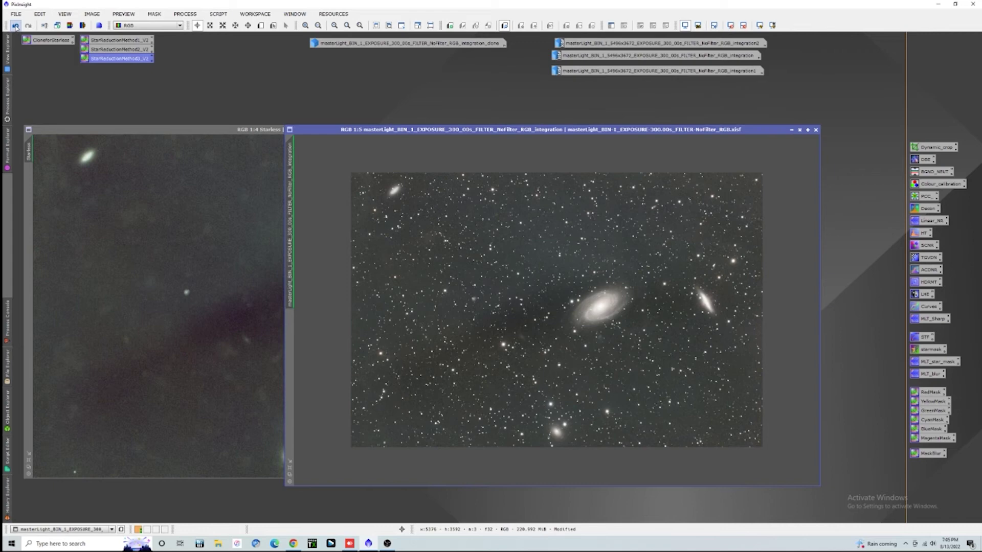
left_click(119, 41)
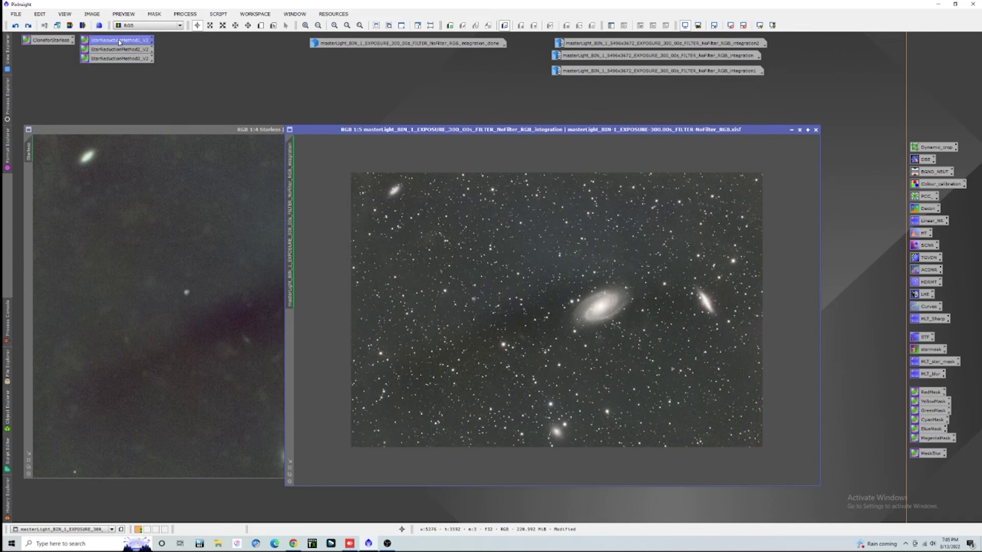
left_click_drag(120, 41, 541, 263)
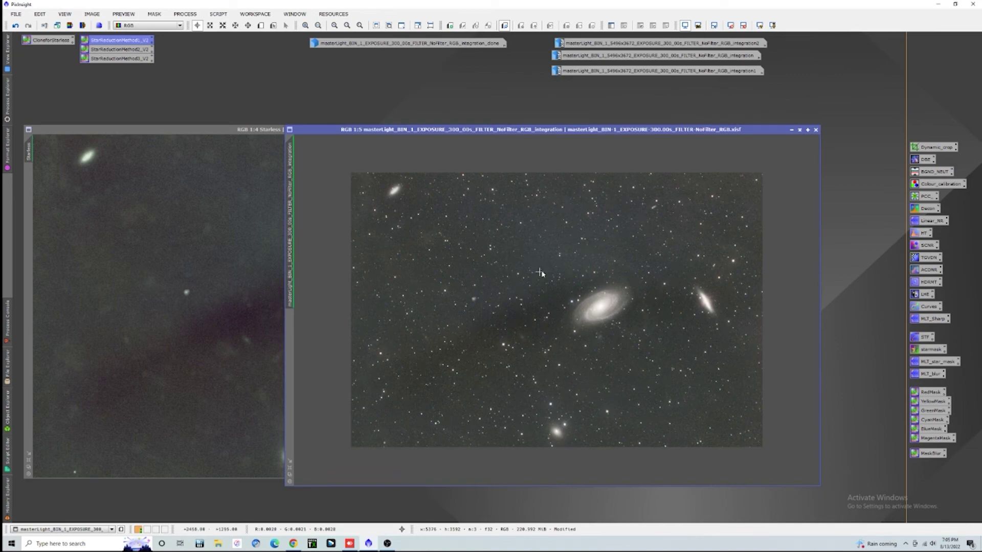
- Zoom and pan across the image to inspect the reduced stars around both galaxies
scroll(547, 272, "up", 7)
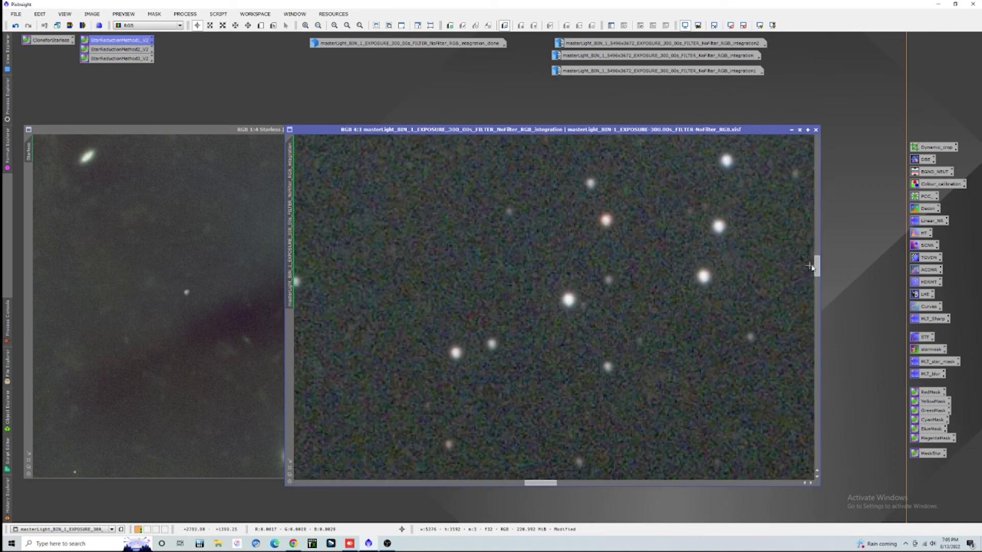
left_click_drag(817, 266, 806, 186)
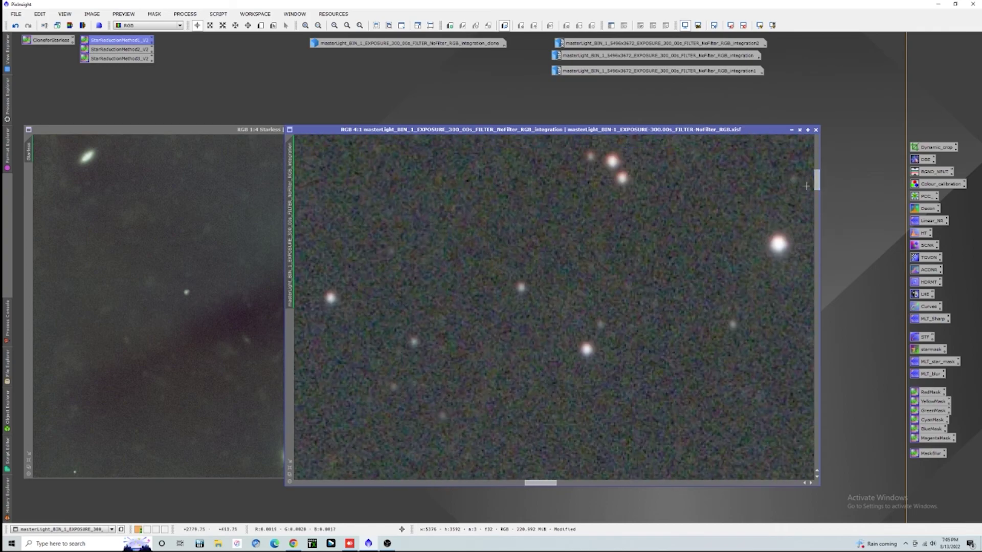
left_click_drag(537, 483, 718, 483)
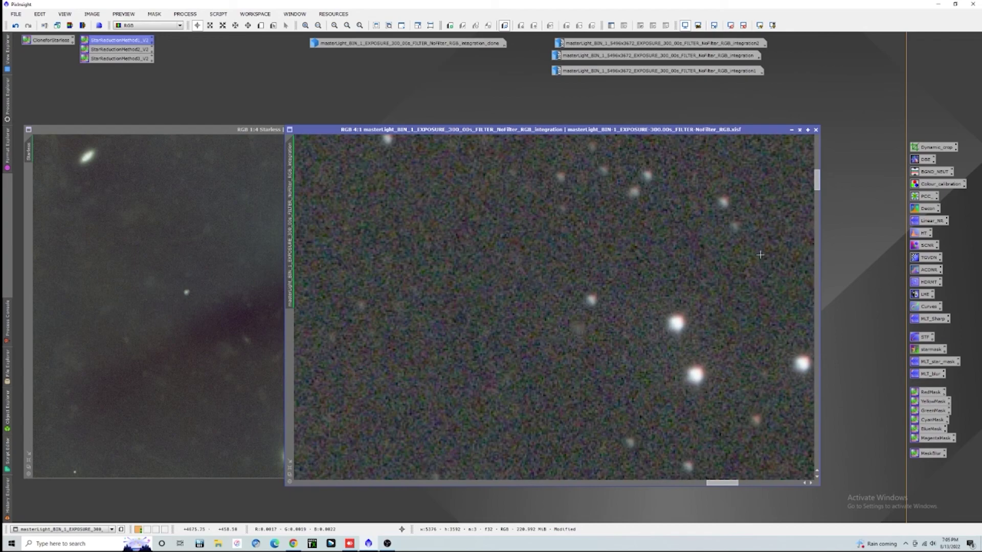
left_click_drag(818, 184, 824, 416)
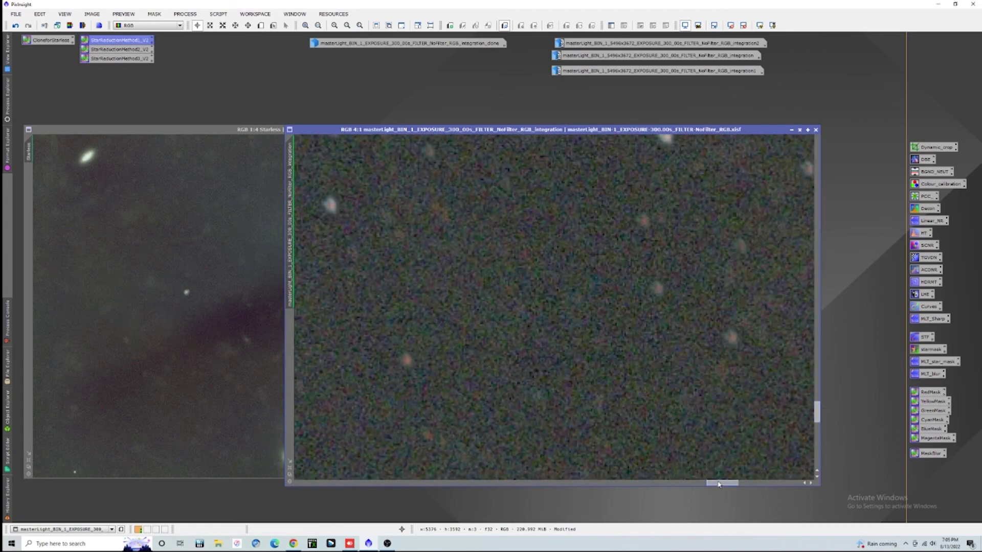
scroll(597, 367, "down", 4)
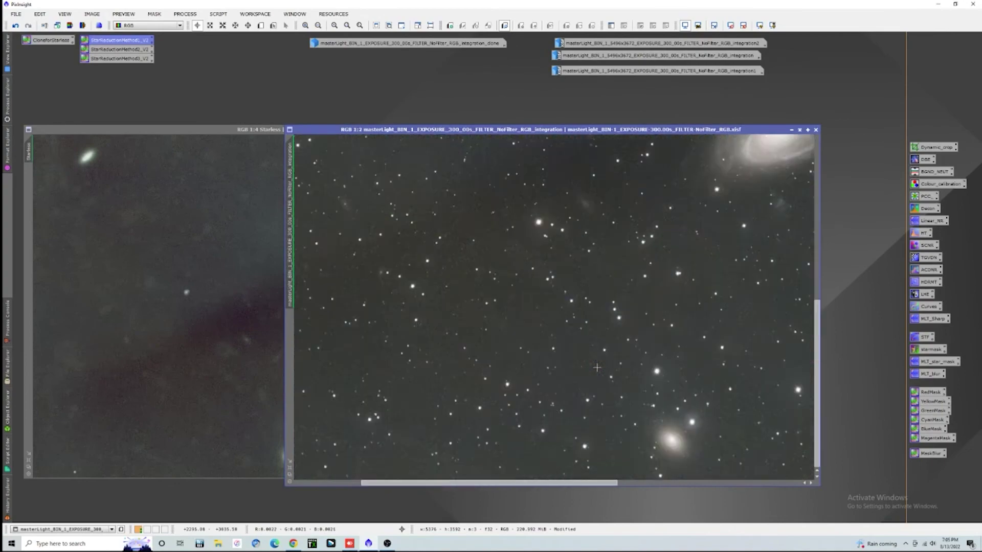
scroll(597, 368, "down", 2)
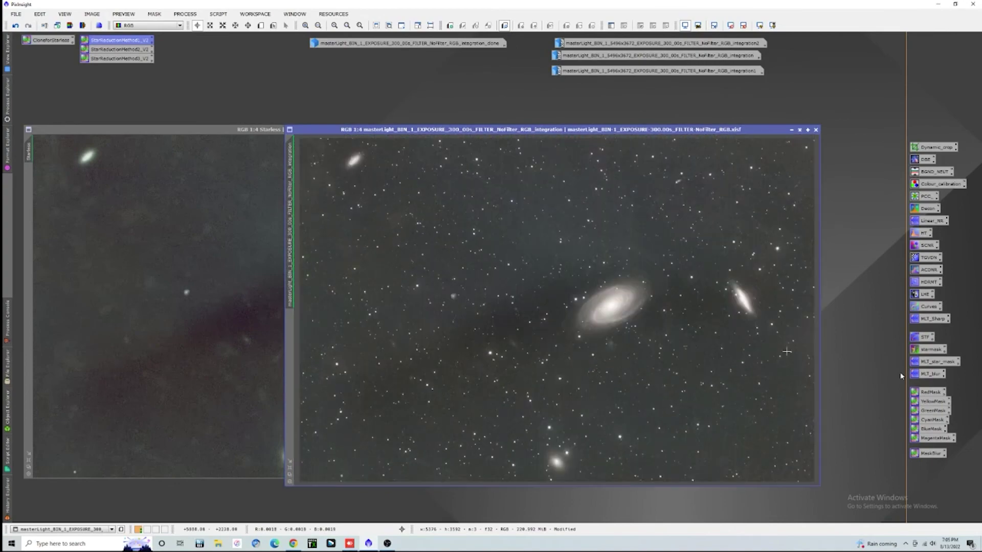